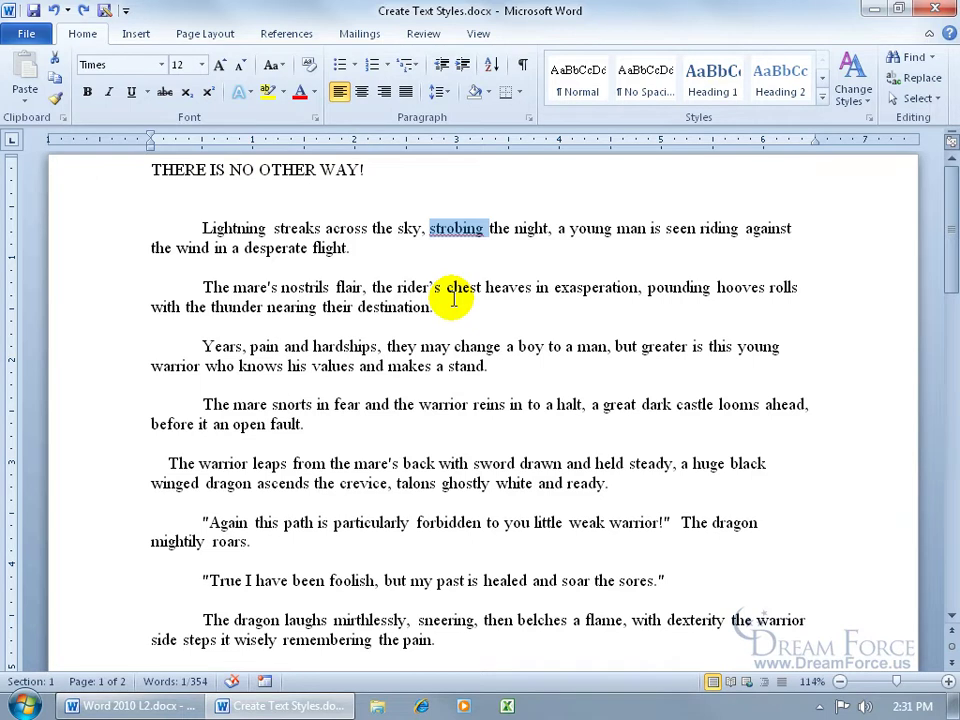
{"action": "left_click_drag", "start_coordinate": [260, 170], "coordinate": [318, 170]}
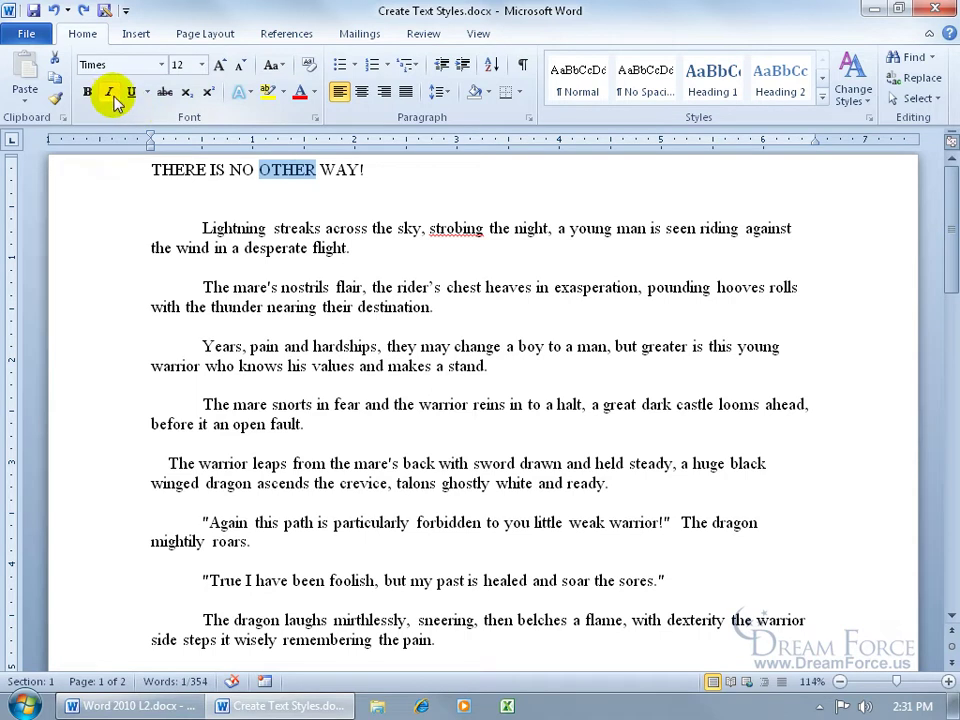
{"action": "double_click", "coordinate": [376, 464]}
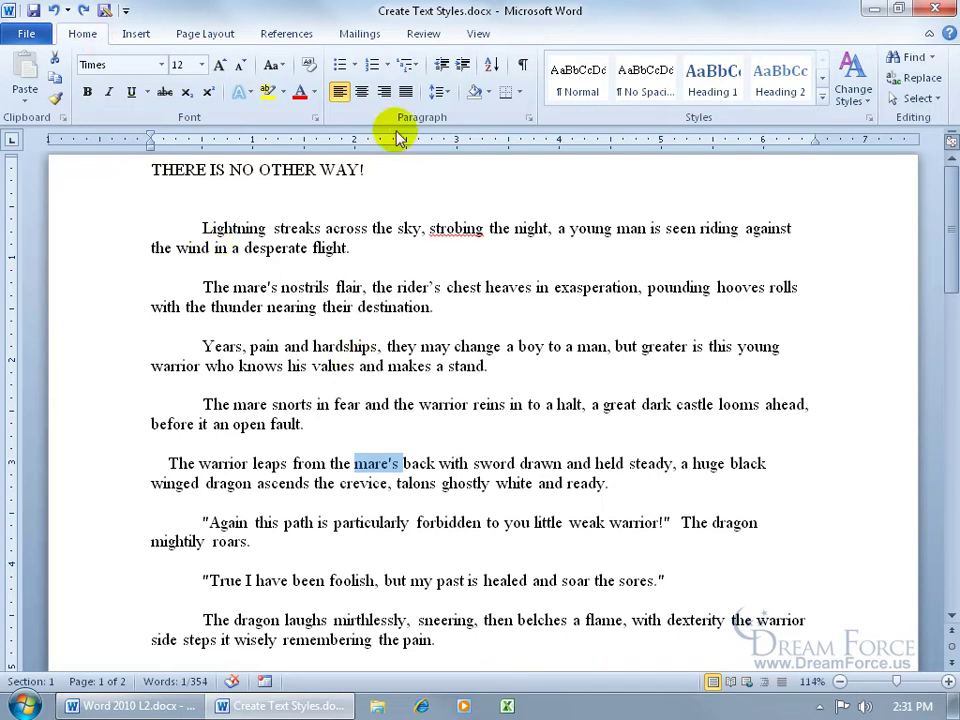
{"action": "left_click", "coordinate": [823, 103]}
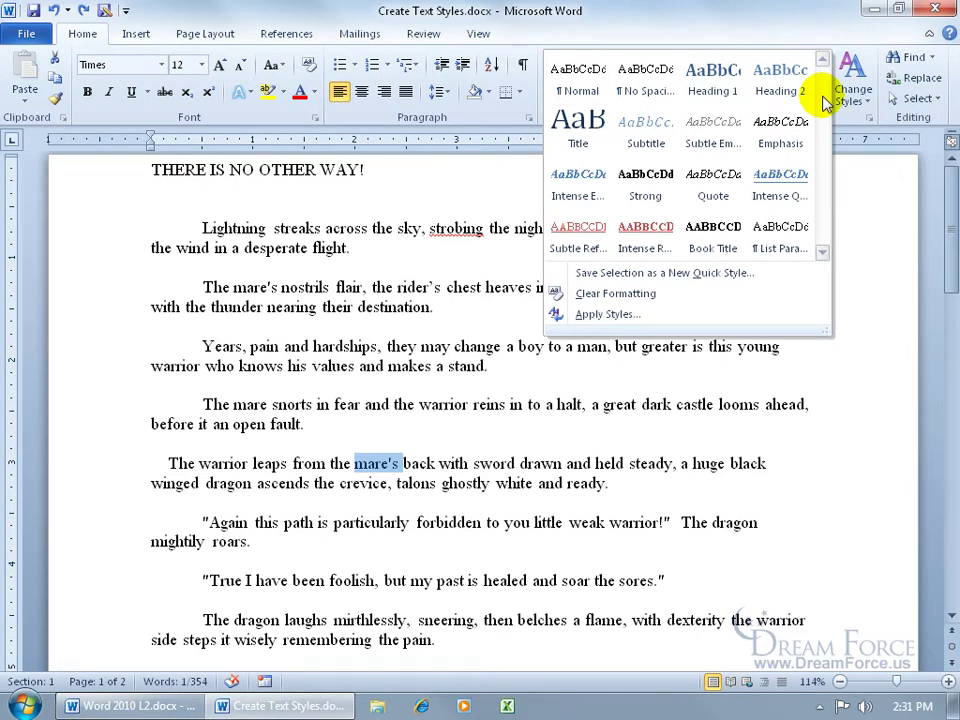
{"action": "left_click", "coordinate": [392, 527]}
{"action": "double_click", "coordinate": [392, 524]}
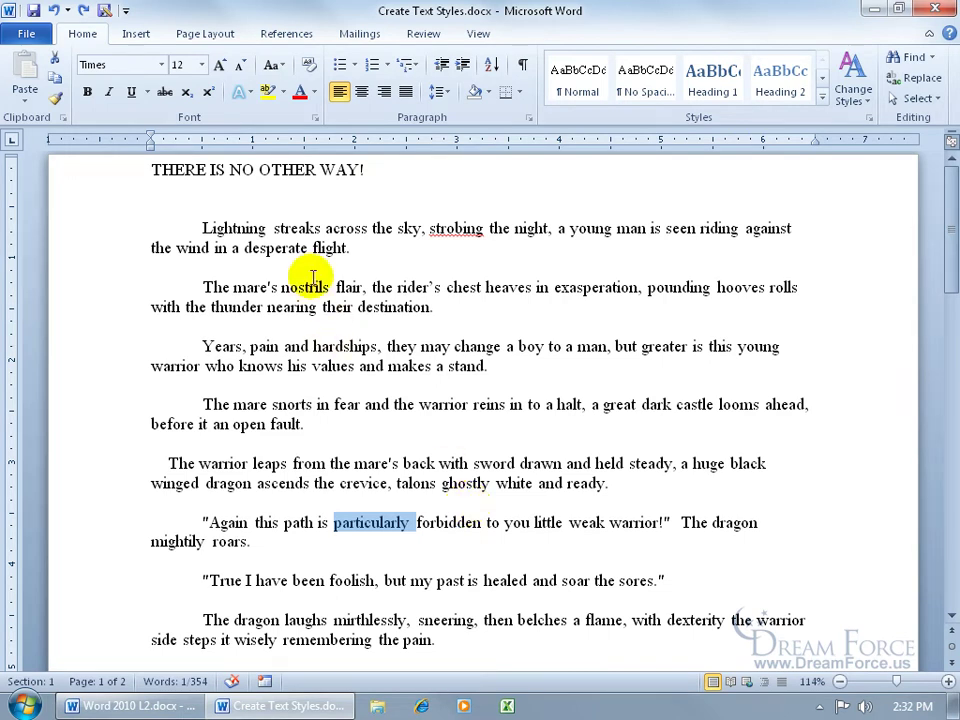
Step: With the word OTHER in the title selected, examine the Heading 2 style's definition and paragraph settings, and cancel without modifying them
{"action": "double_click", "coordinate": [290, 172]}
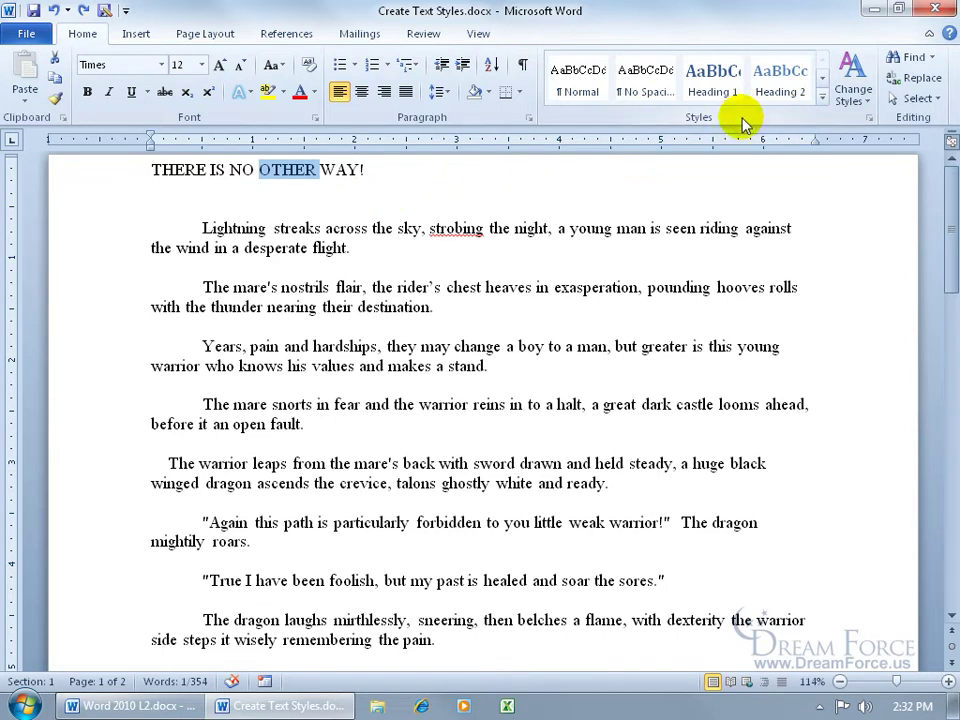
{"action": "left_click", "coordinate": [822, 97]}
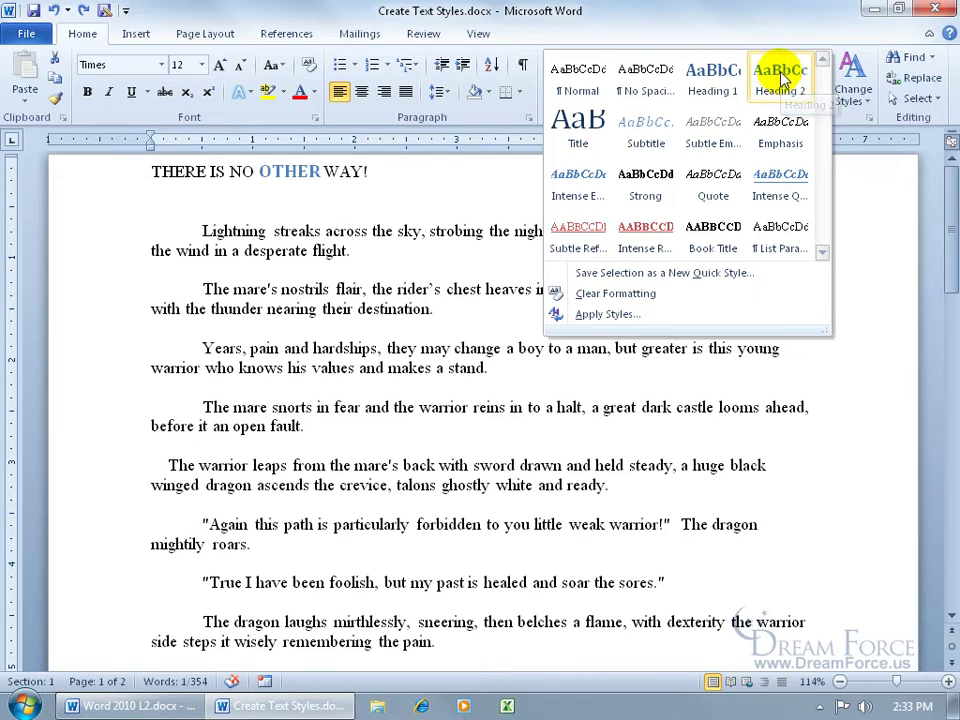
{"action": "right_click", "coordinate": [783, 78]}
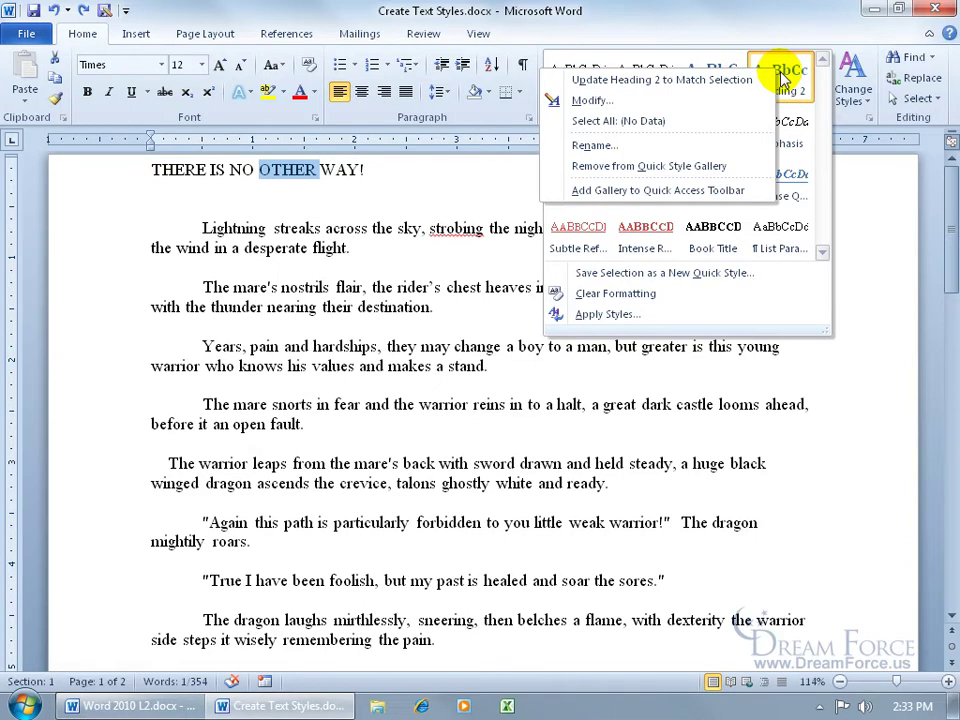
{"action": "left_click", "coordinate": [677, 101]}
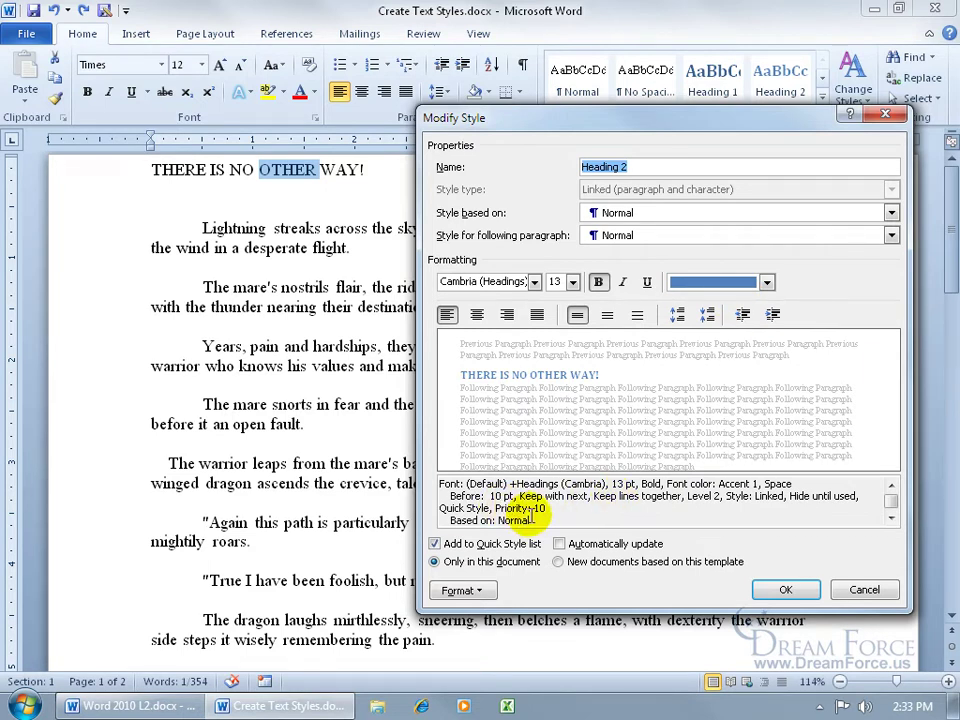
{"action": "left_click", "coordinate": [465, 590]}
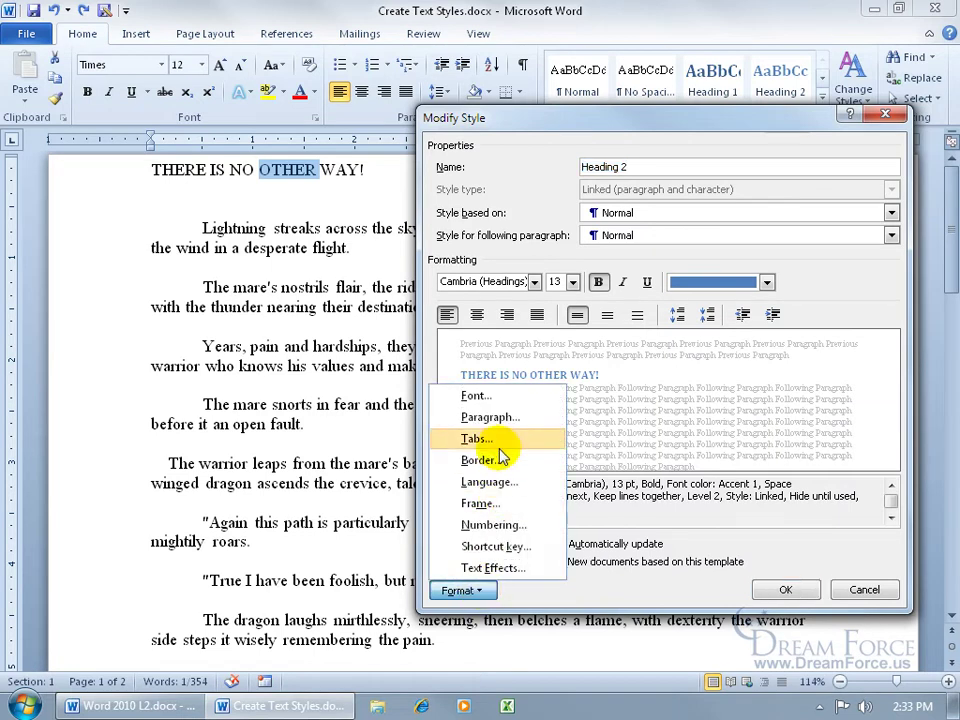
{"action": "left_click", "coordinate": [490, 417]}
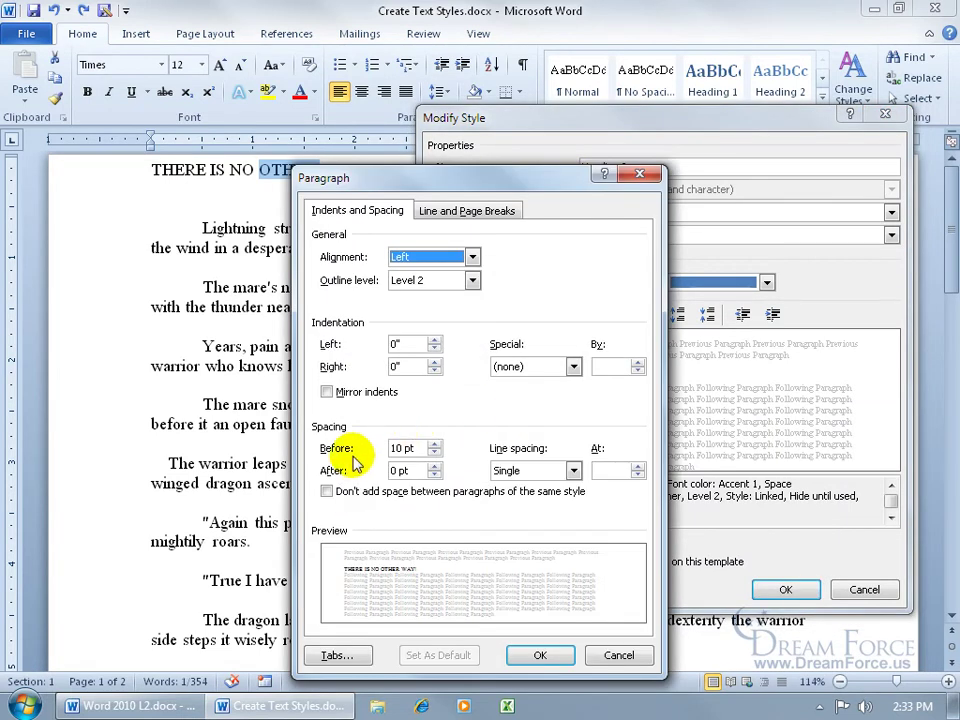
{"action": "left_click", "coordinate": [618, 655]}
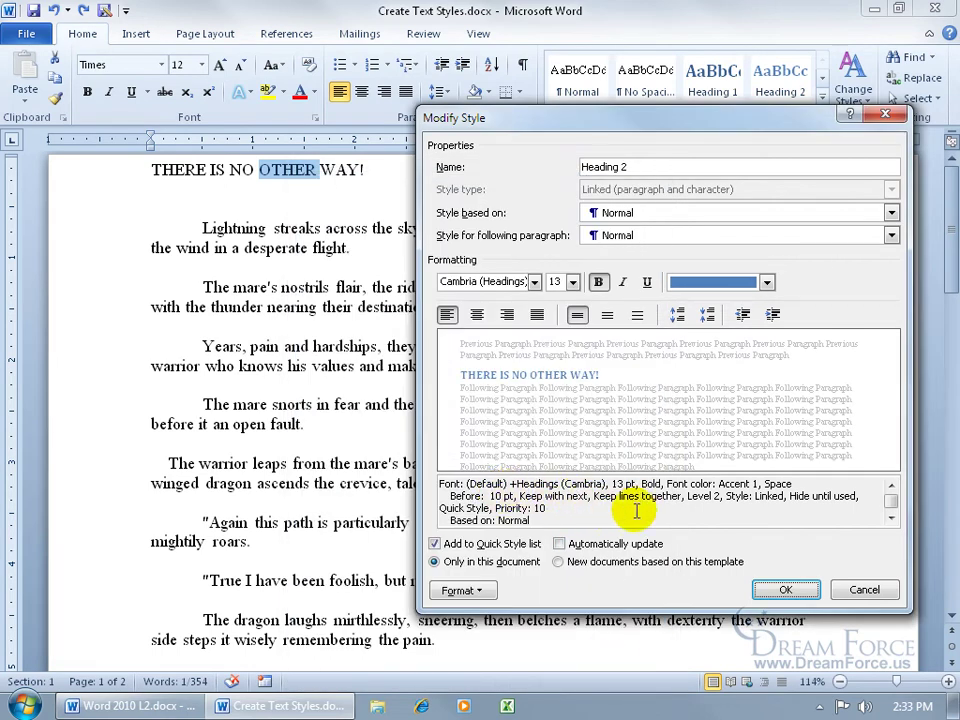
{"action": "left_click", "coordinate": [465, 590]}
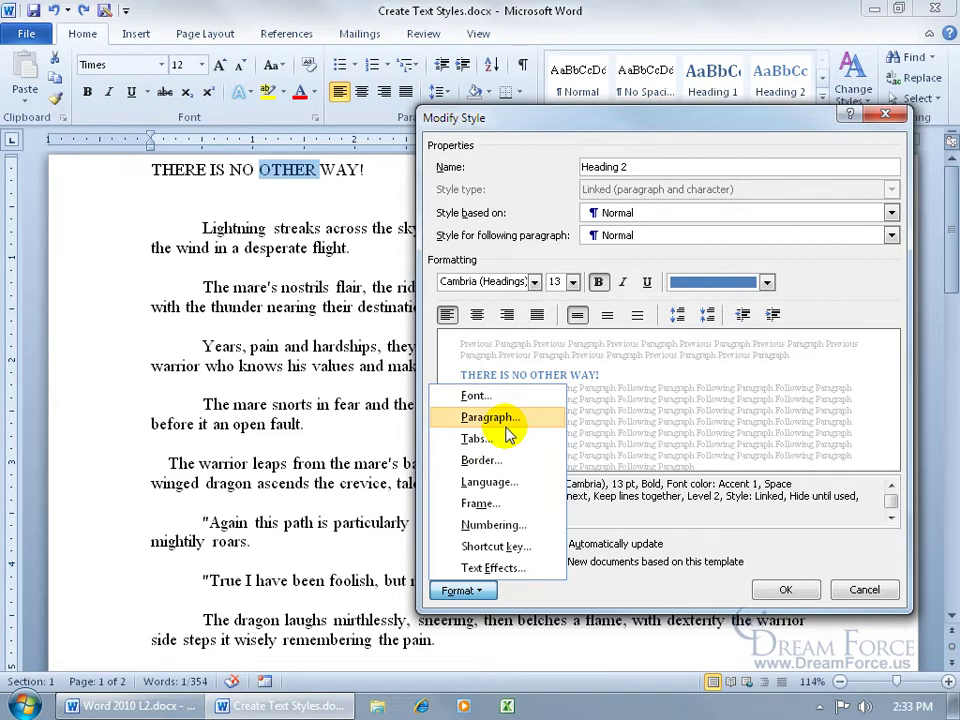
{"action": "left_click", "coordinate": [613, 506]}
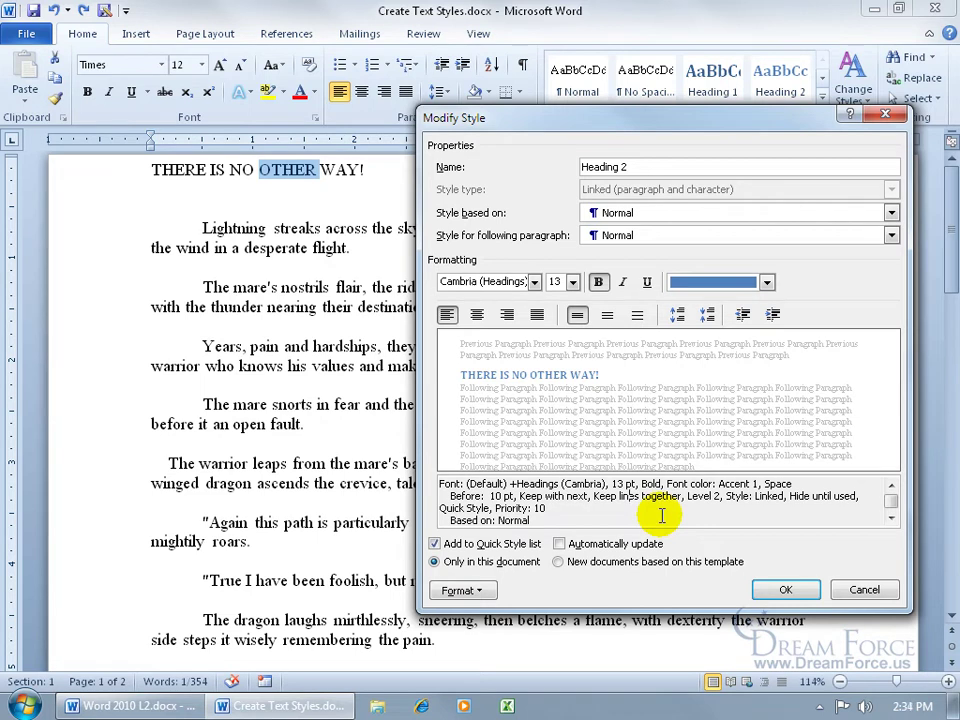
{"action": "left_click", "coordinate": [864, 589]}
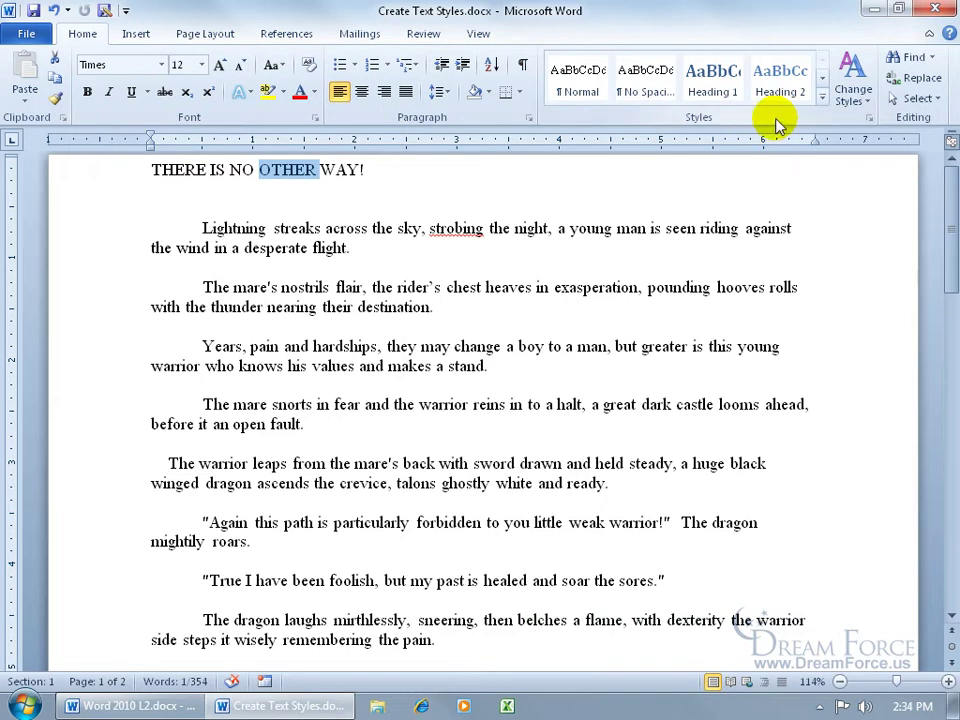
Step: Look through the document-wide style options for style sets, colors, fonts and paragraph spacing without applying any
{"action": "left_click", "coordinate": [857, 108]}
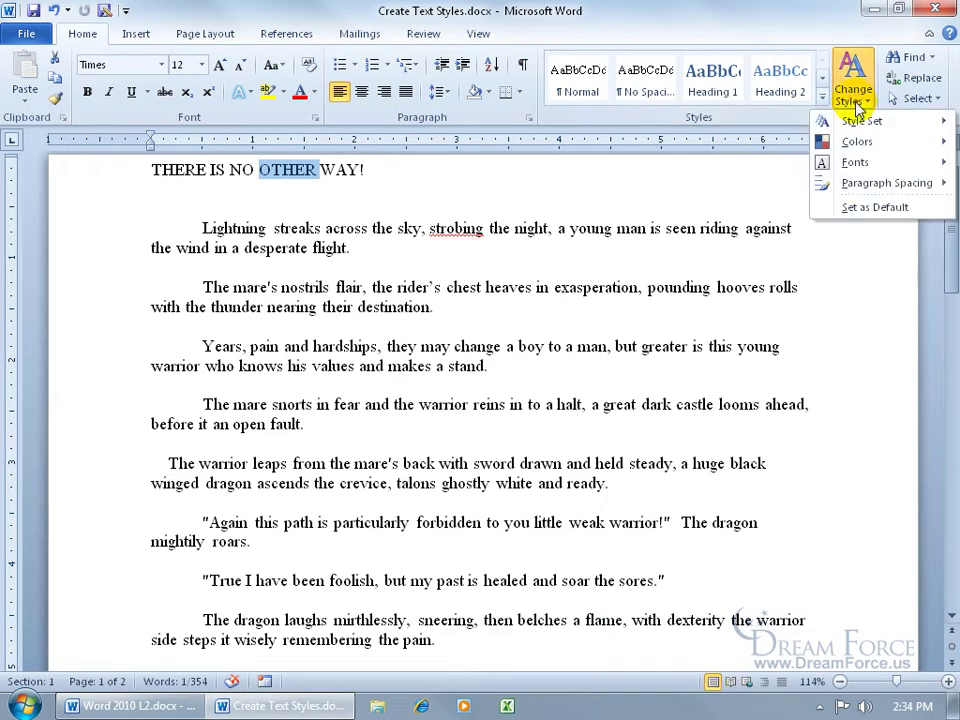
{"action": "mouse_move", "coordinate": [859, 122]}
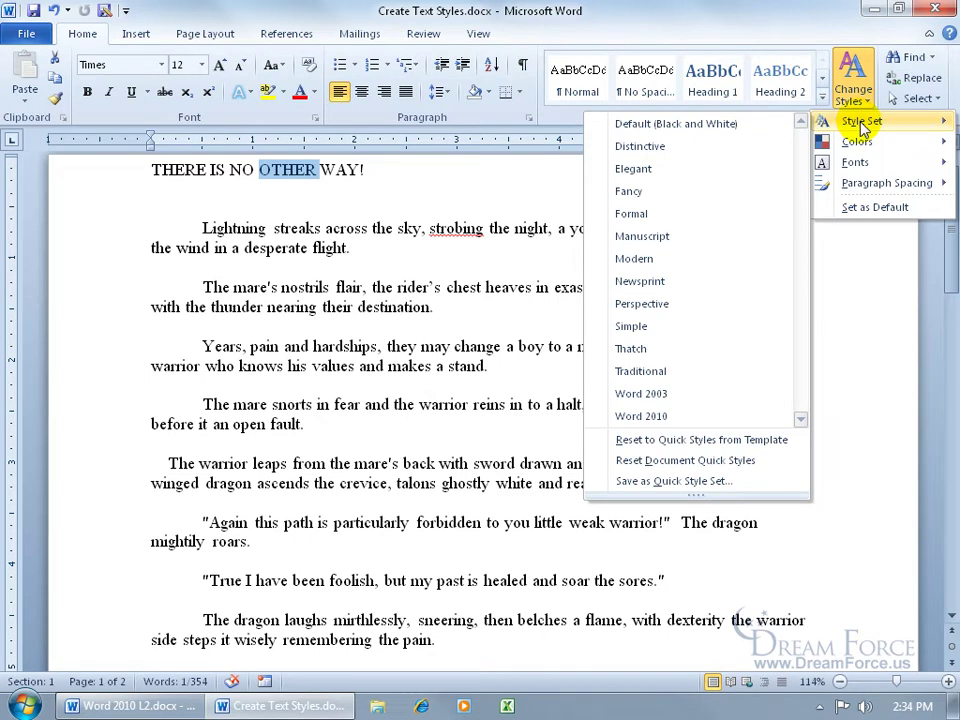
{"action": "mouse_move", "coordinate": [866, 146]}
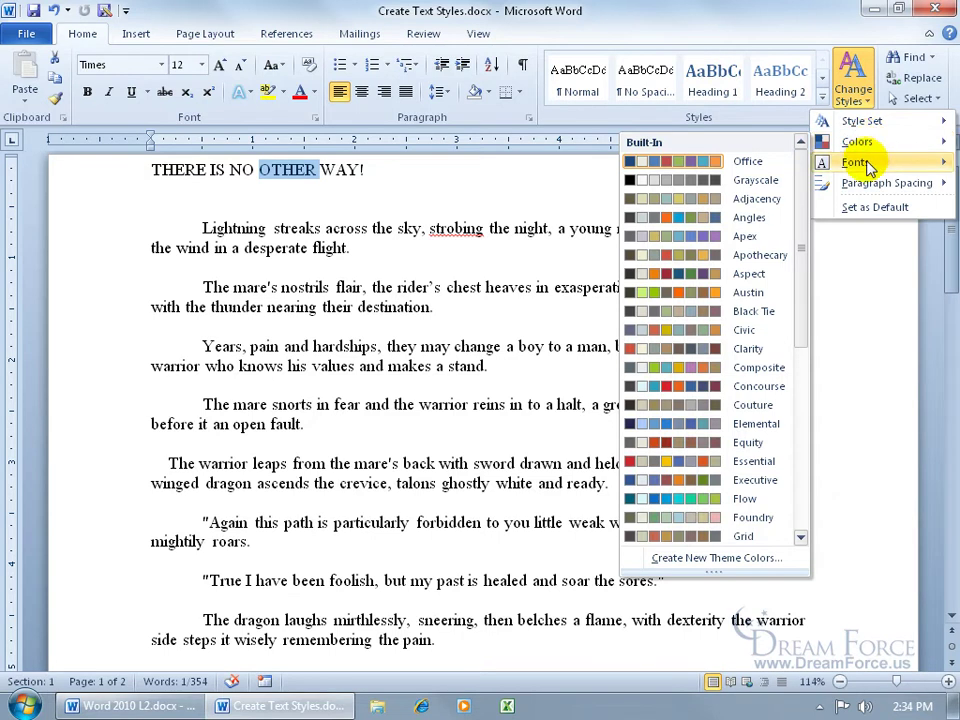
{"action": "mouse_move", "coordinate": [866, 168]}
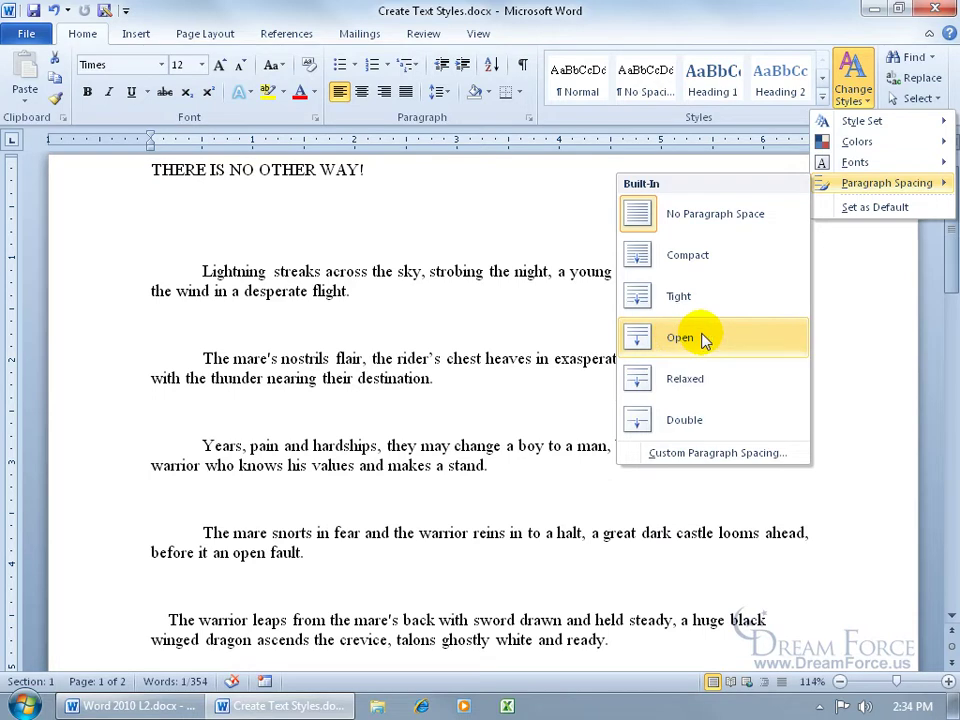
{"action": "left_click", "coordinate": [709, 119]}
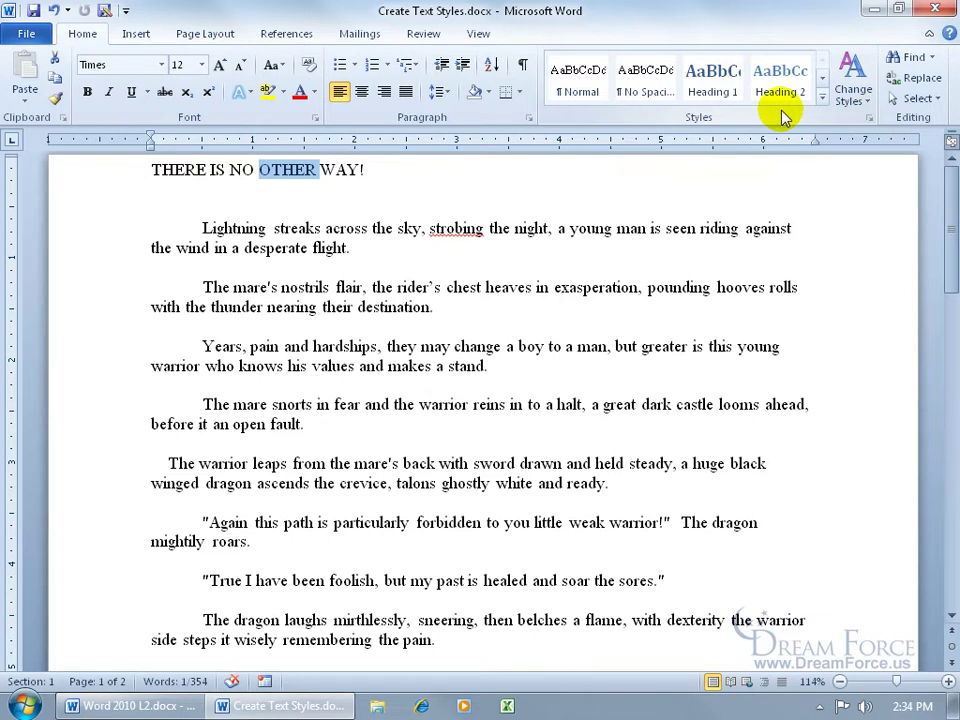
Step: Start a new style from the title line's formatting, name it Spiffy and set its style type to Character
{"action": "left_click", "coordinate": [869, 119]}
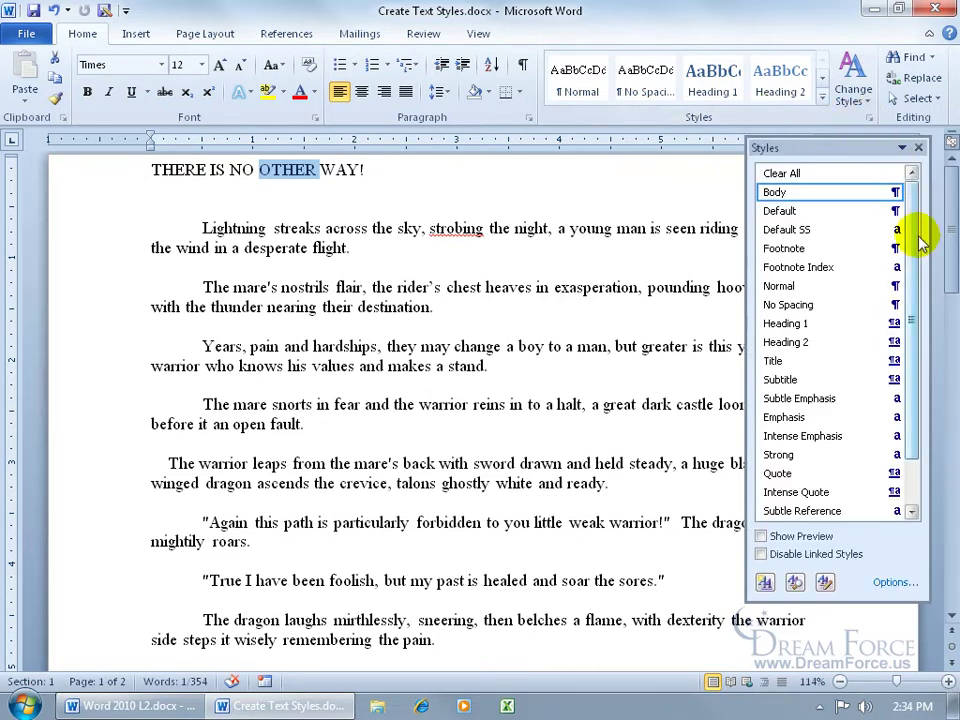
{"action": "left_click", "coordinate": [304, 172]}
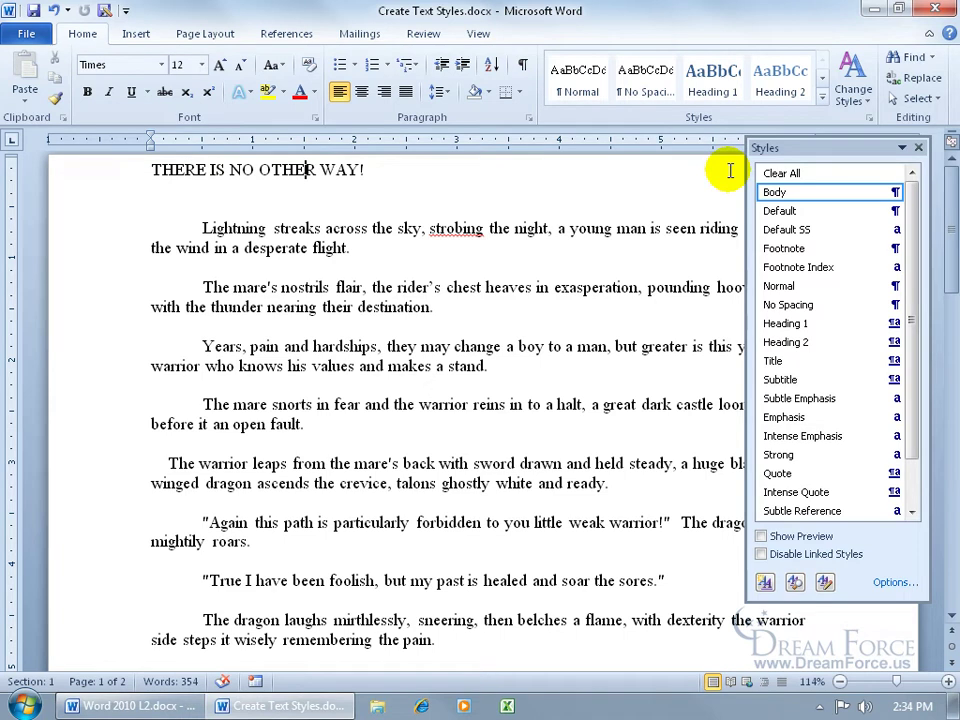
{"action": "mouse_move", "coordinate": [803, 197]}
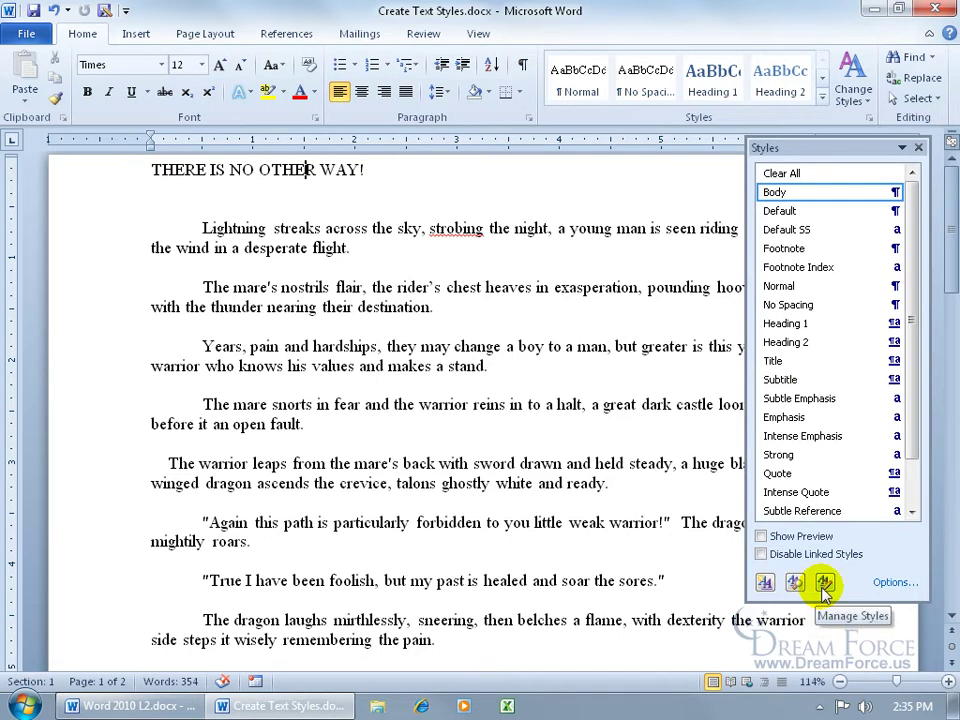
{"action": "left_click", "coordinate": [765, 583]}
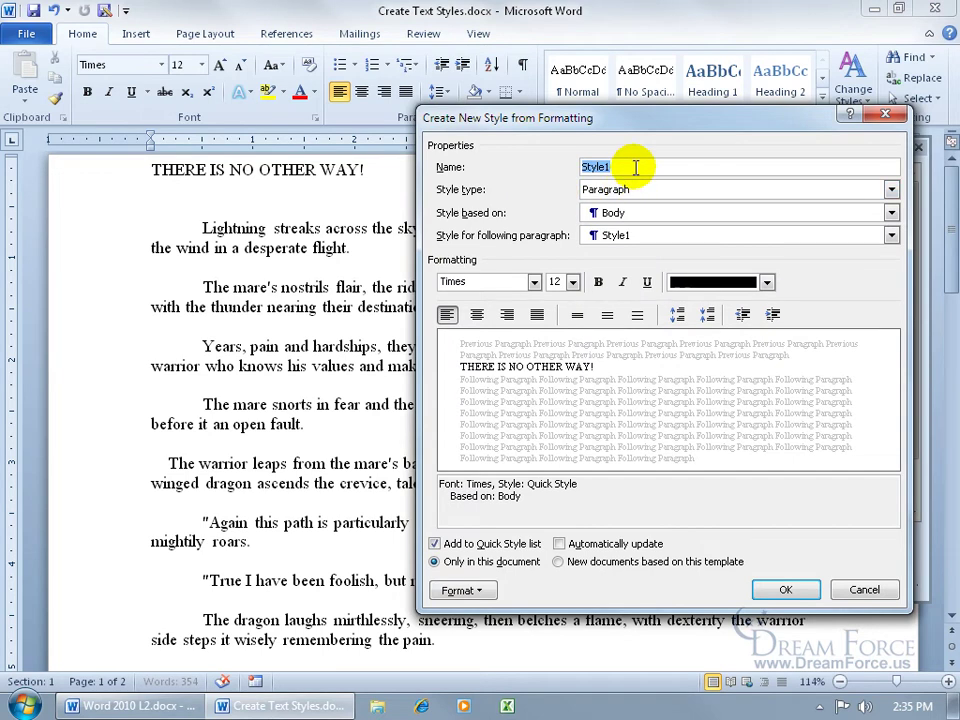
{"action": "type", "text": "Spiffy"}
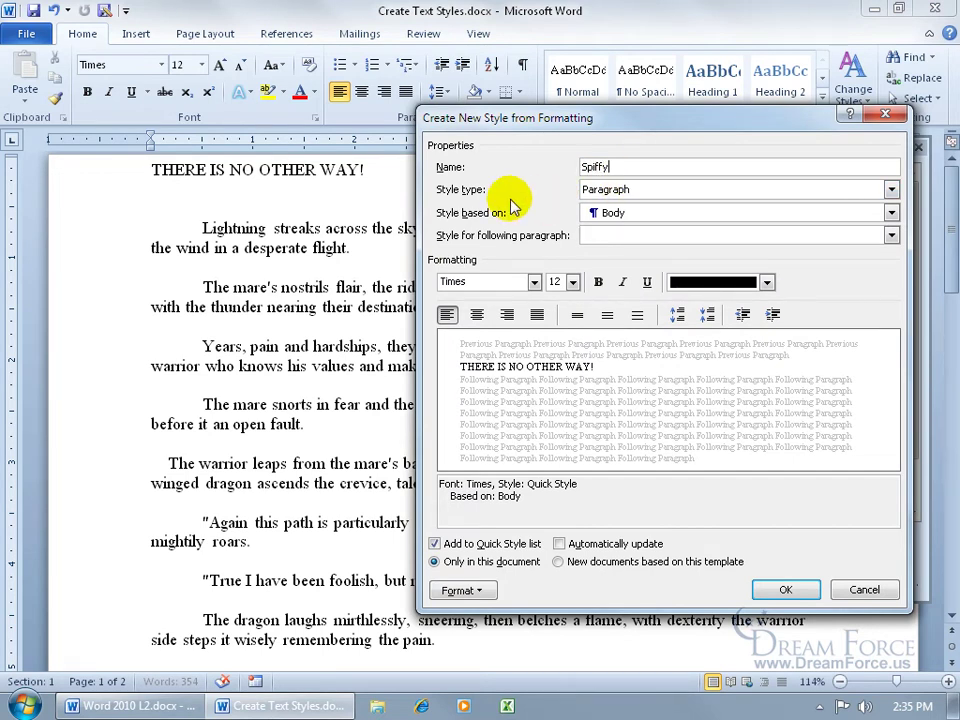
{"action": "left_click", "coordinate": [891, 190]}
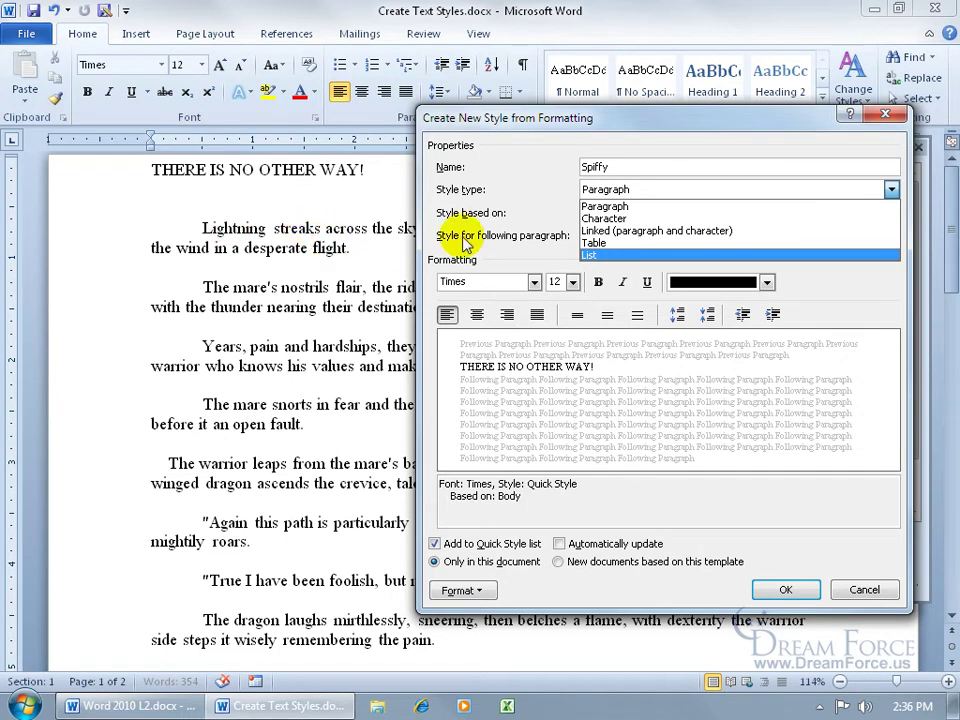
{"action": "left_click", "coordinate": [617, 220]}
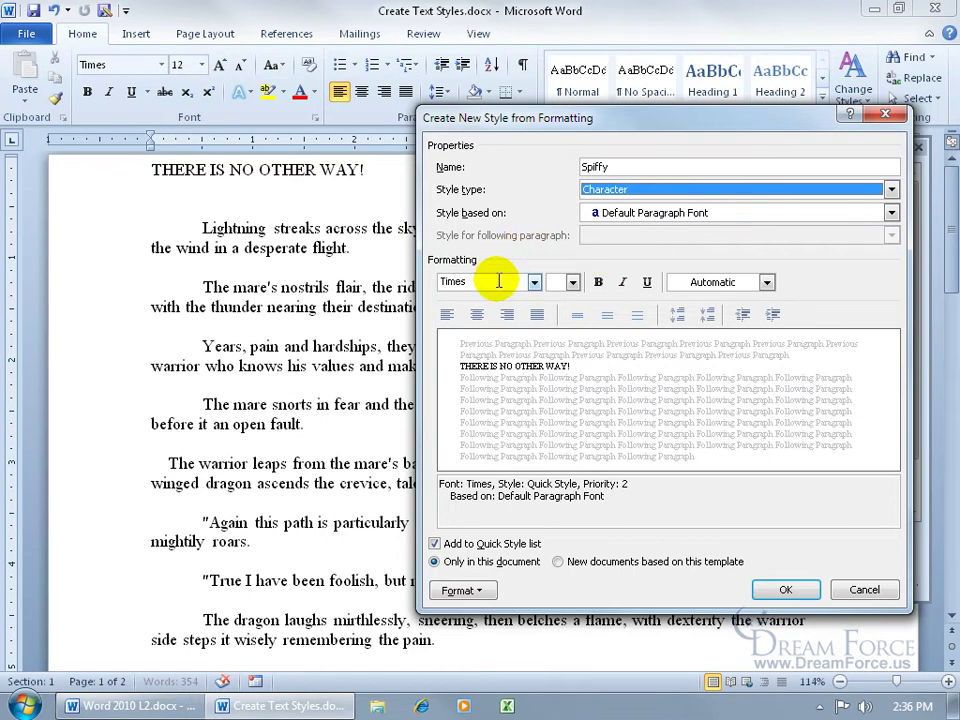
Step: Set the font of the new Spiffy style to Comic Sans MS
{"action": "left_click", "coordinate": [535, 283]}
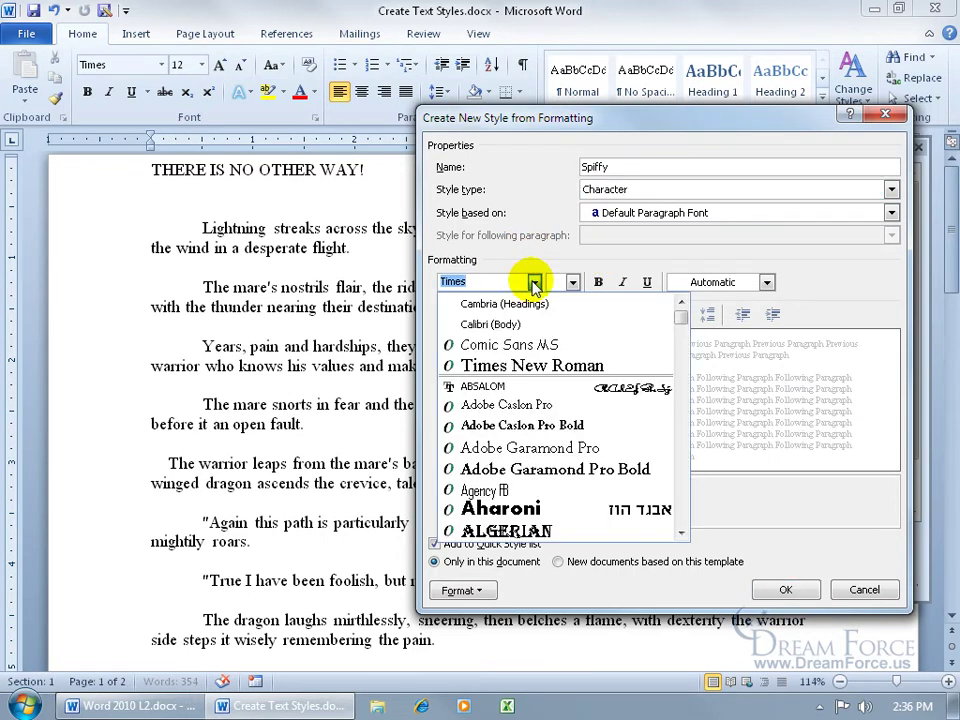
{"action": "type", "text": "Comin"}
{"action": "key", "text": "BackSpace"}
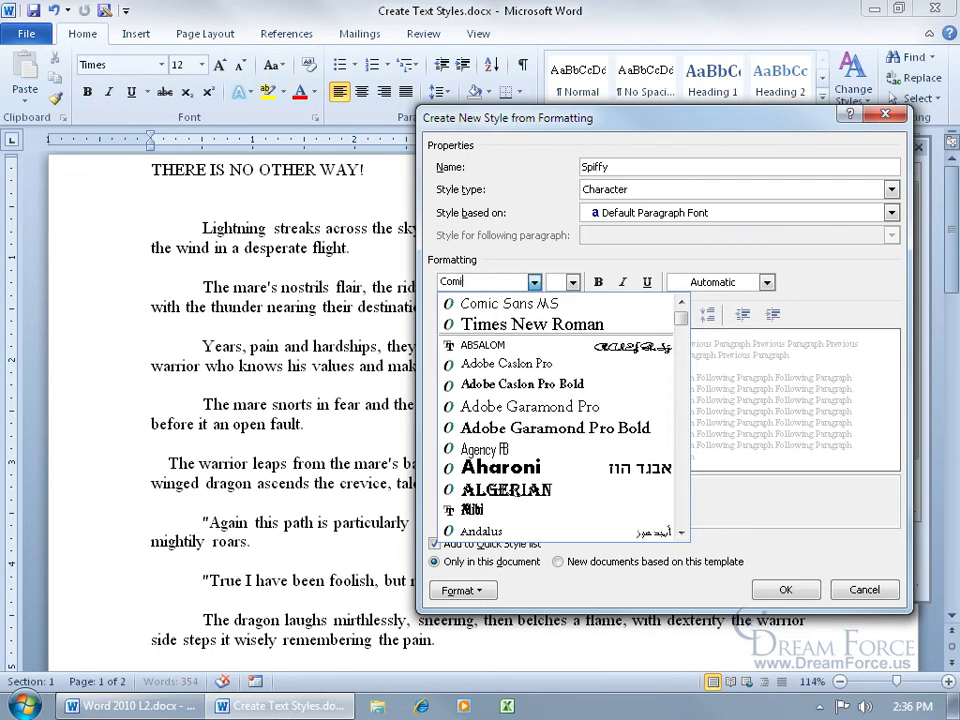
{"action": "type", "text": "c Sans MS"}
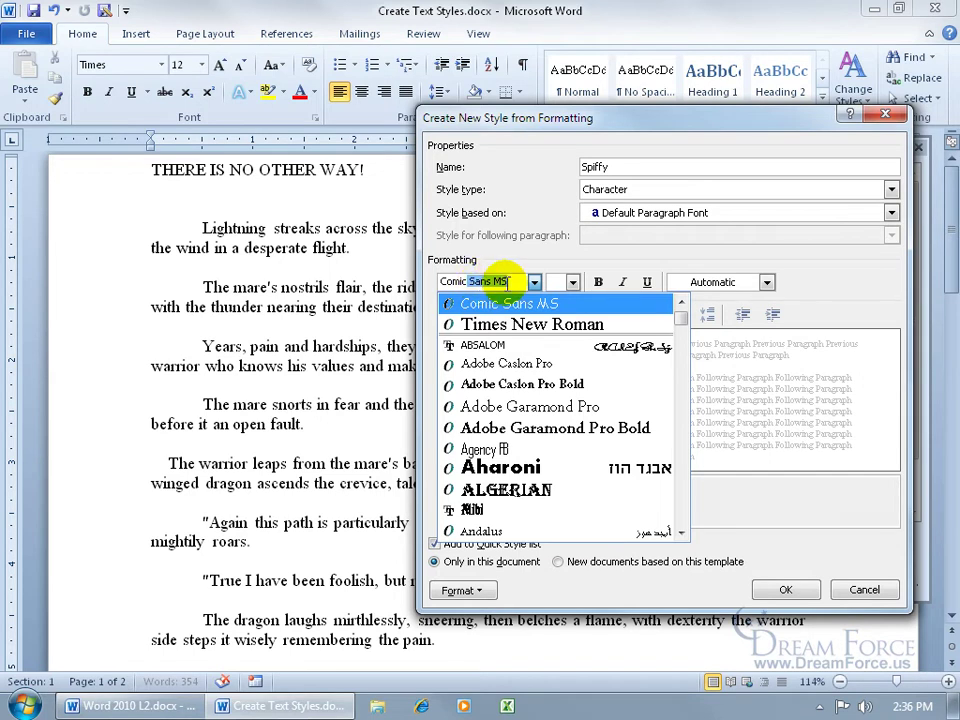
{"action": "left_click", "coordinate": [508, 281]}
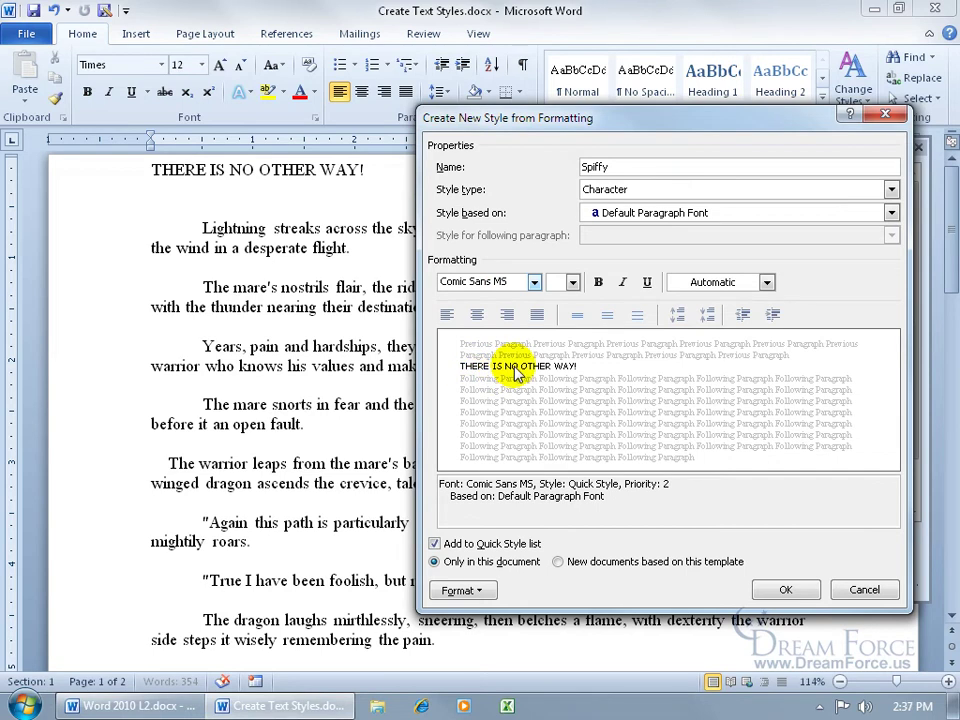
Step: Format the Spiffy style as 14 pt bold with a lighter blue Text 2 theme color
{"action": "left_click", "coordinate": [572, 282]}
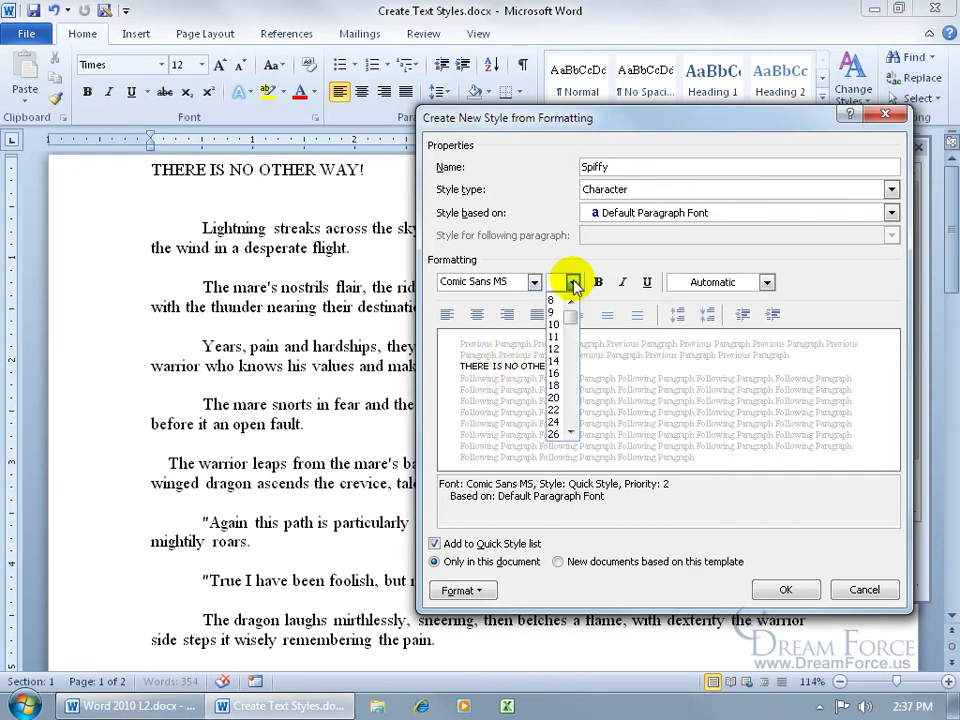
{"action": "left_click", "coordinate": [553, 360]}
{"action": "left_click", "coordinate": [598, 282]}
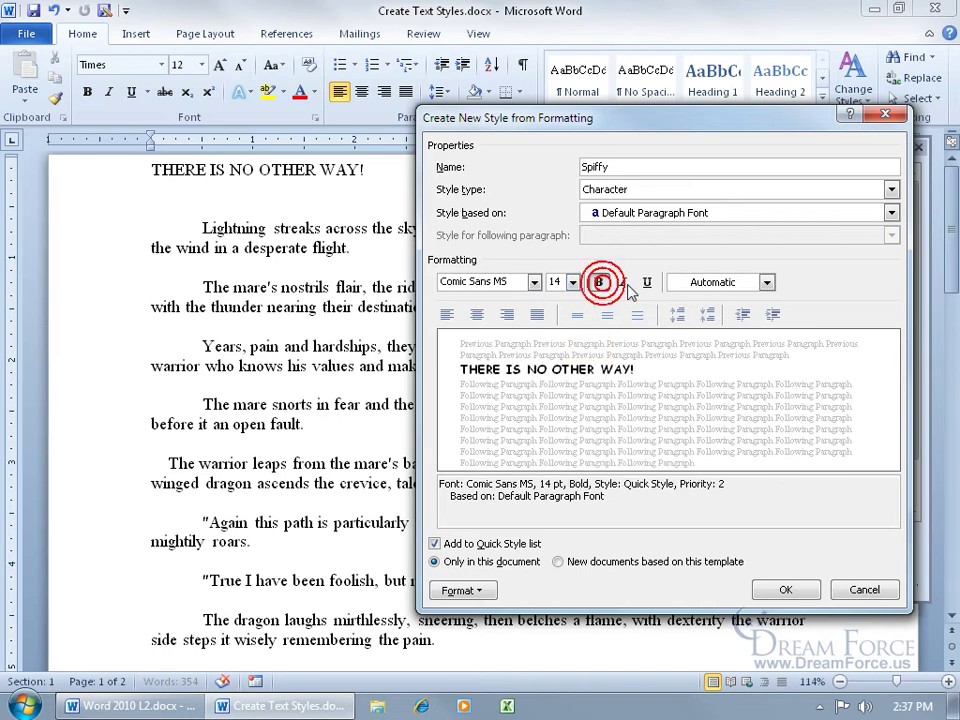
{"action": "left_click", "coordinate": [767, 284]}
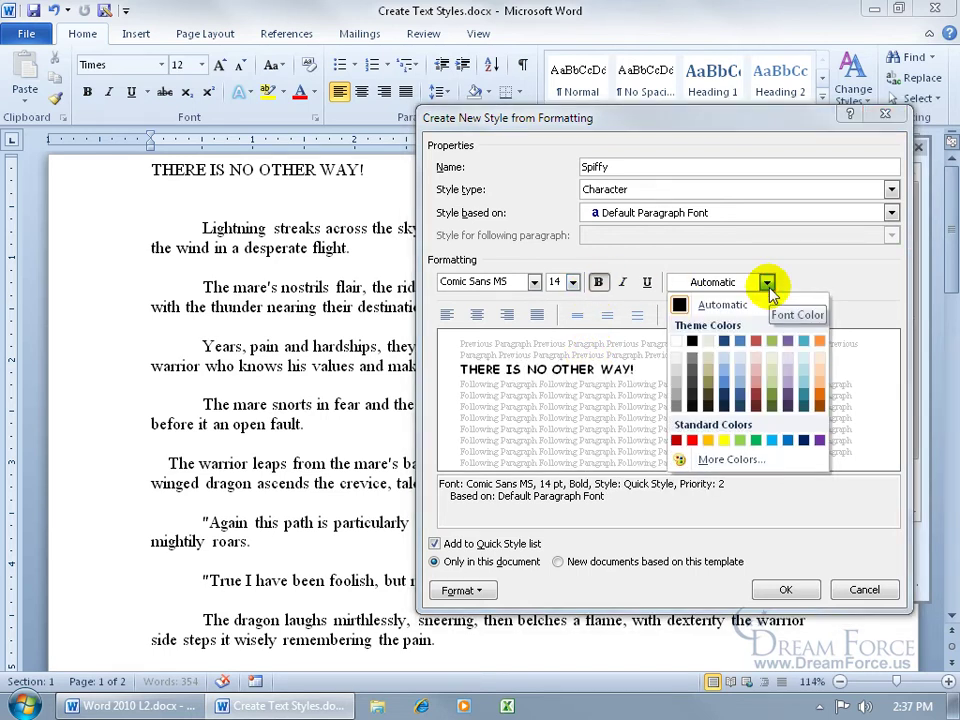
{"action": "left_click", "coordinate": [724, 375]}
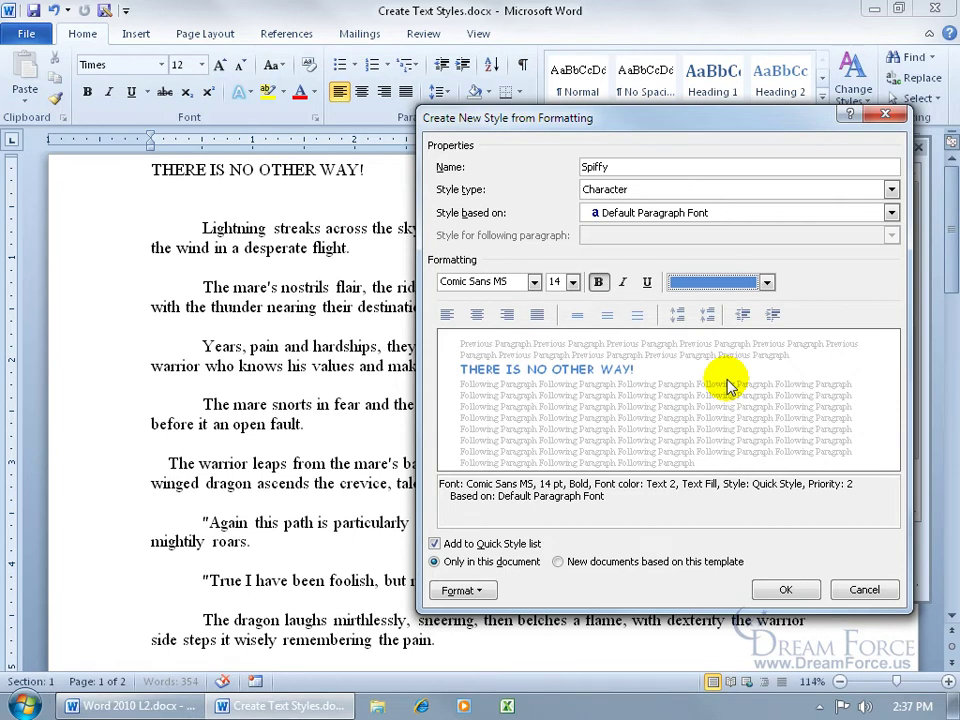
Step: Open the detailed font settings of the Spiffy style and set its font color to red
{"action": "left_click", "coordinate": [460, 590]}
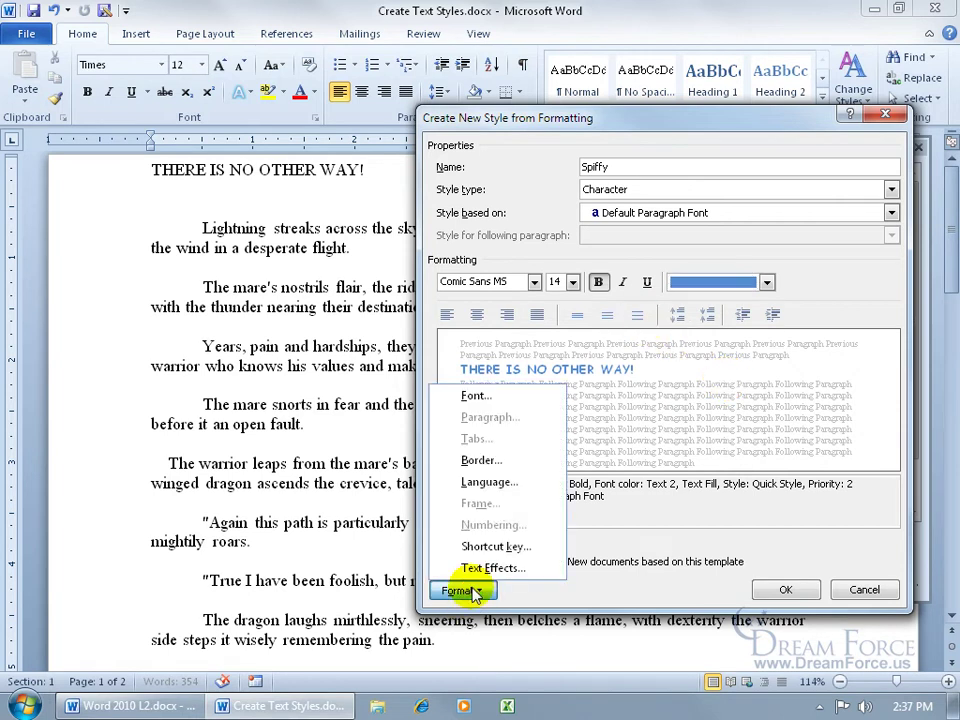
{"action": "left_click", "coordinate": [440, 396]}
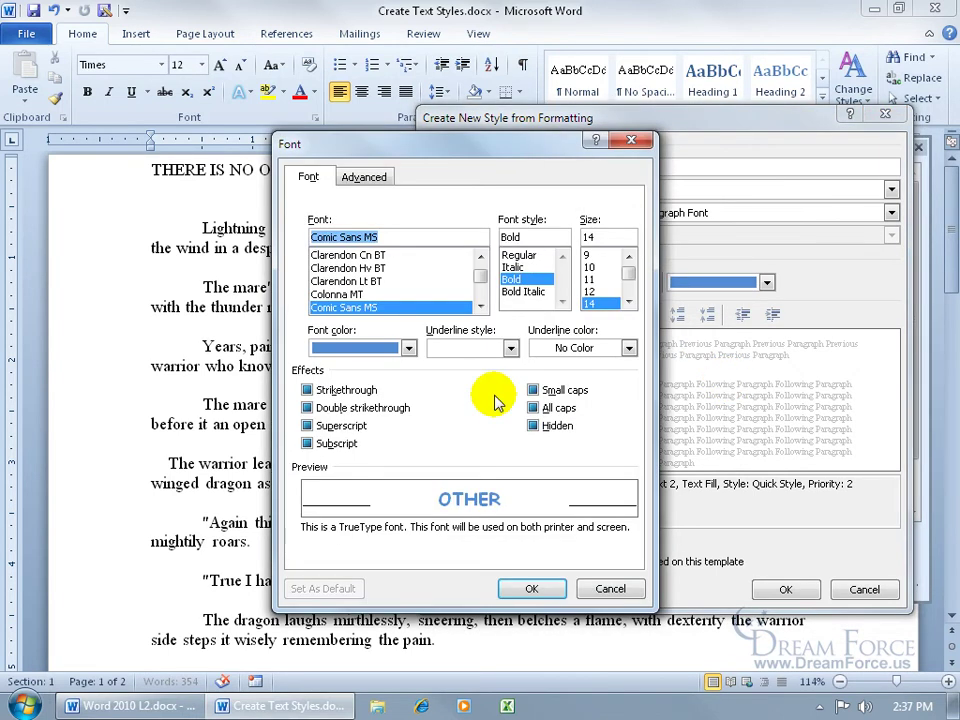
{"action": "left_click", "coordinate": [408, 348]}
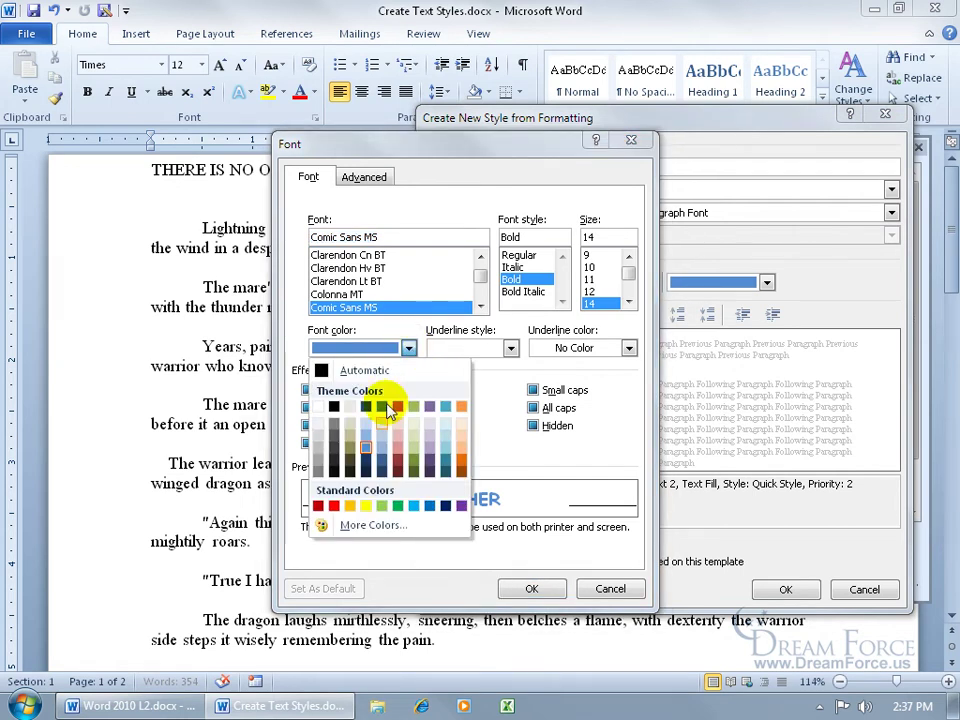
{"action": "left_click", "coordinate": [318, 505]}
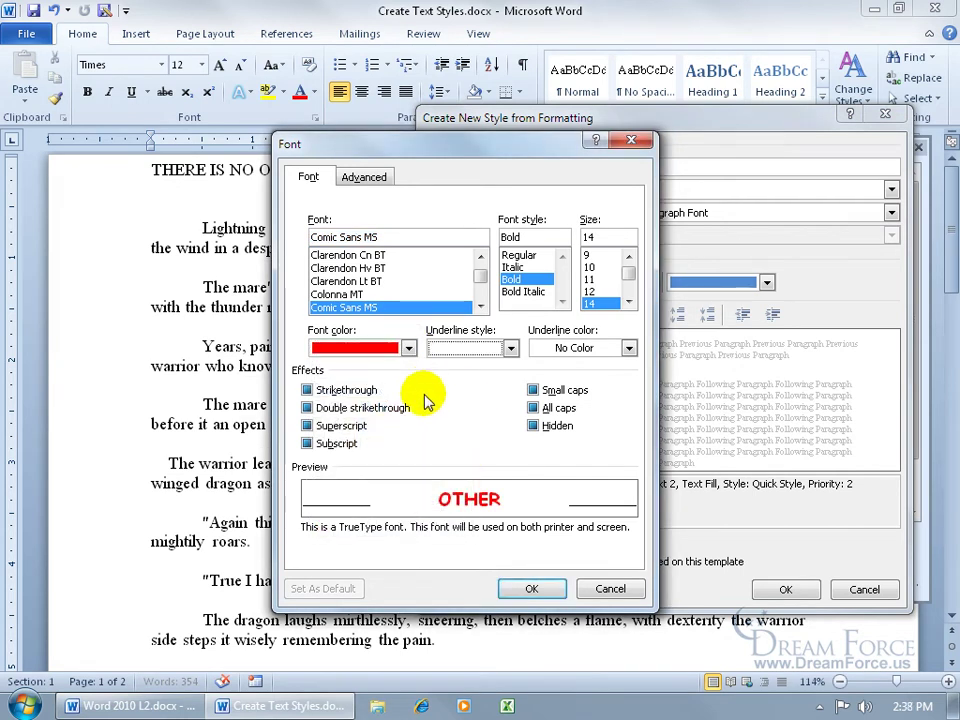
{"action": "key", "text": "Tab"}
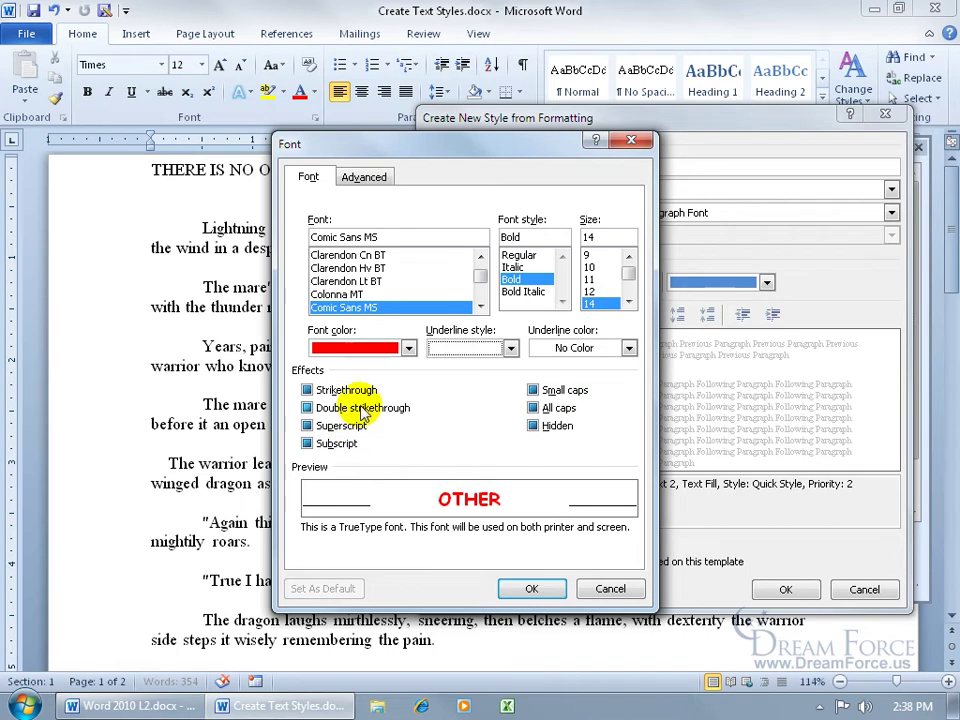
Step: Explicitly turn strikethrough off for the Spiffy style and give it a double underline
{"action": "left_click", "coordinate": [307, 390]}
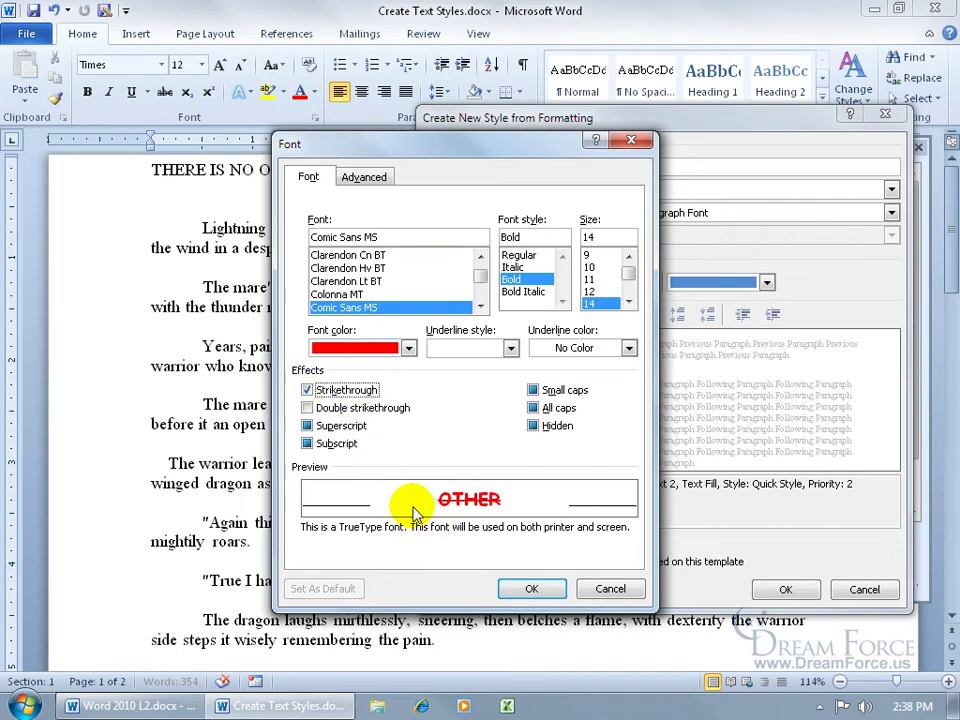
{"action": "left_click", "coordinate": [308, 390]}
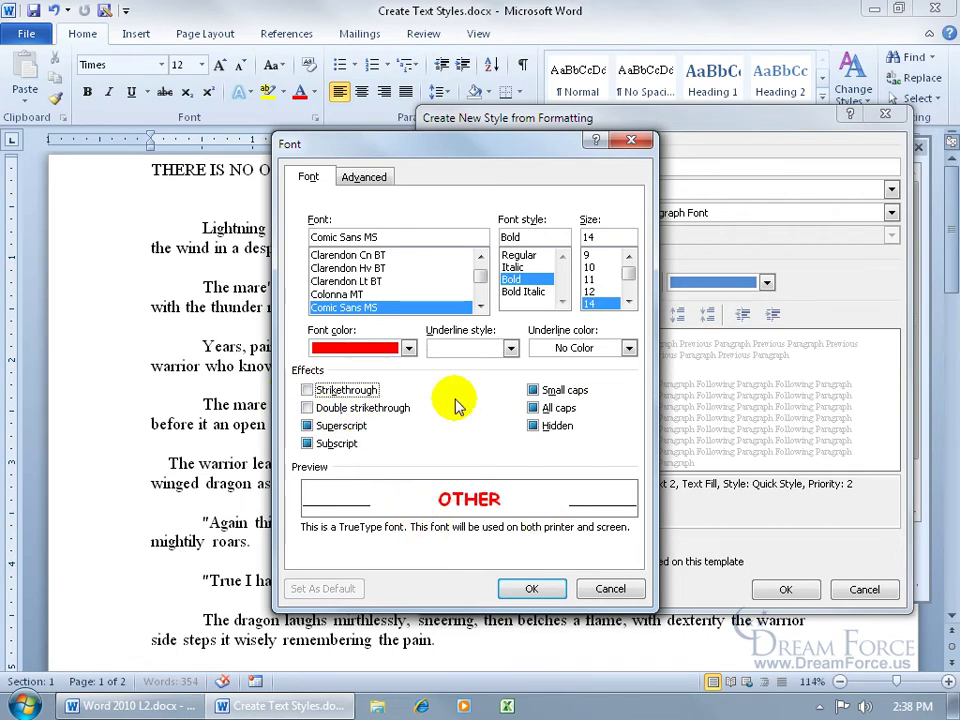
{"action": "left_click", "coordinate": [510, 348]}
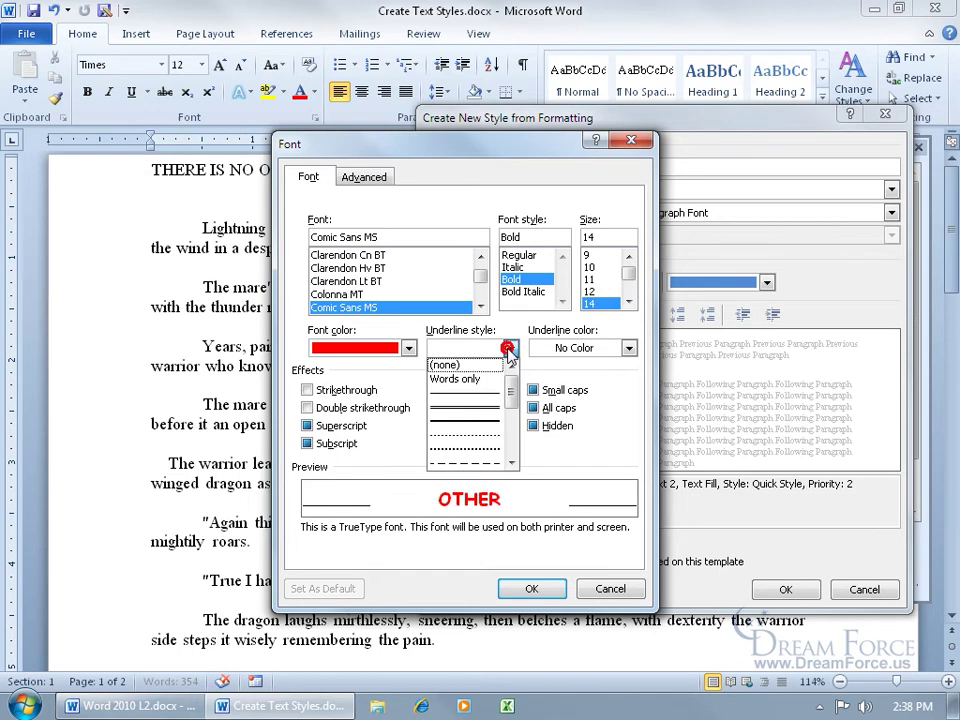
{"action": "left_click", "coordinate": [487, 404]}
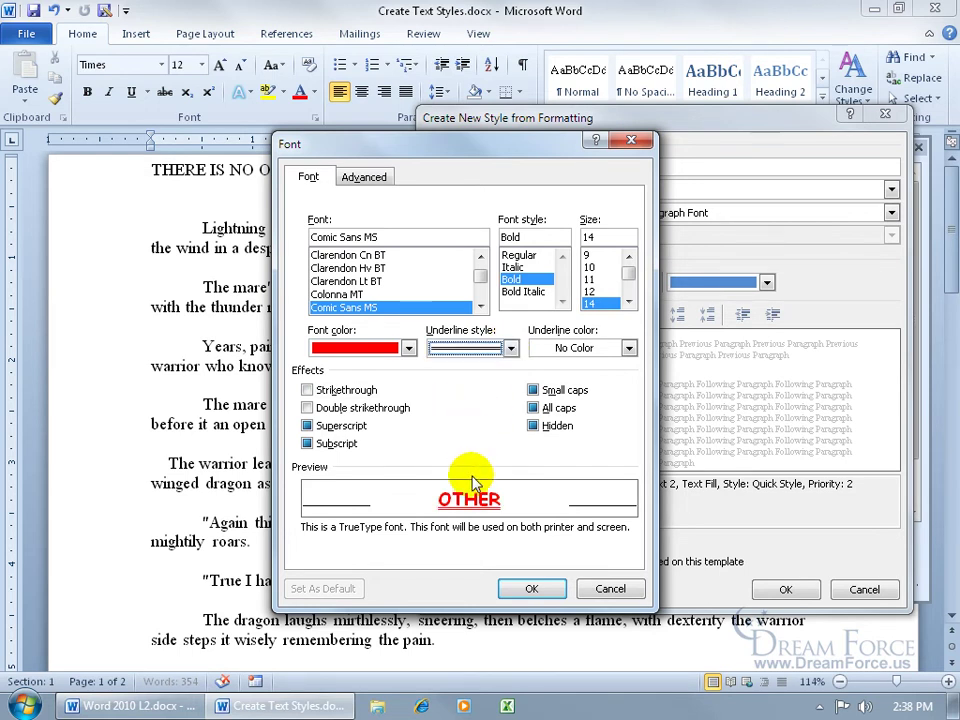
{"action": "left_click", "coordinate": [531, 588]}
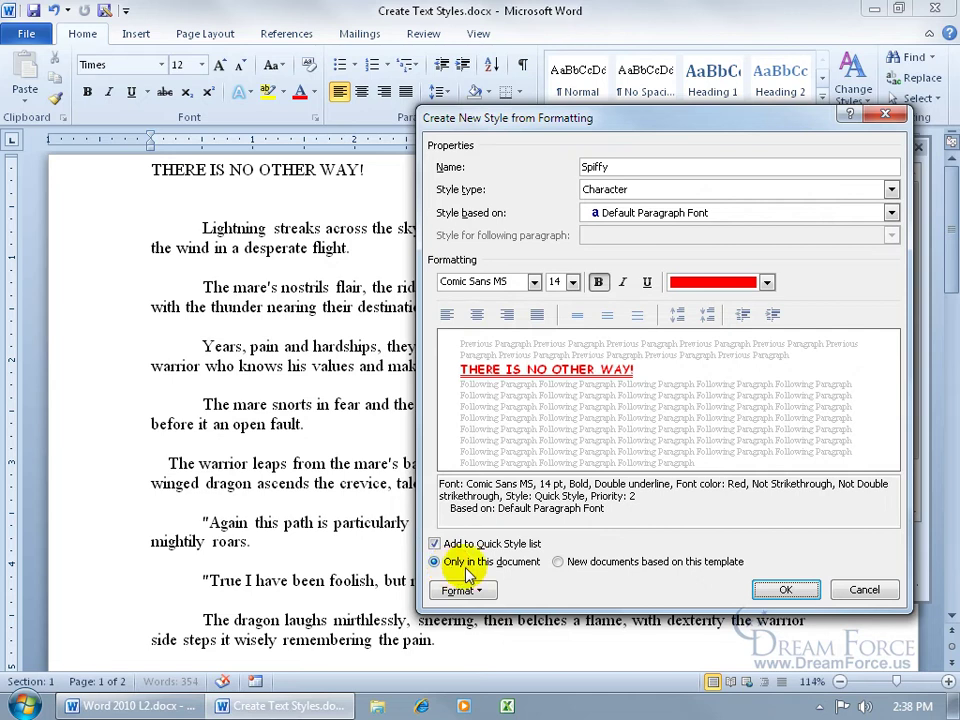
Step: Make the Spiffy style available in new documents based on this template and create it
{"action": "left_click", "coordinate": [558, 563]}
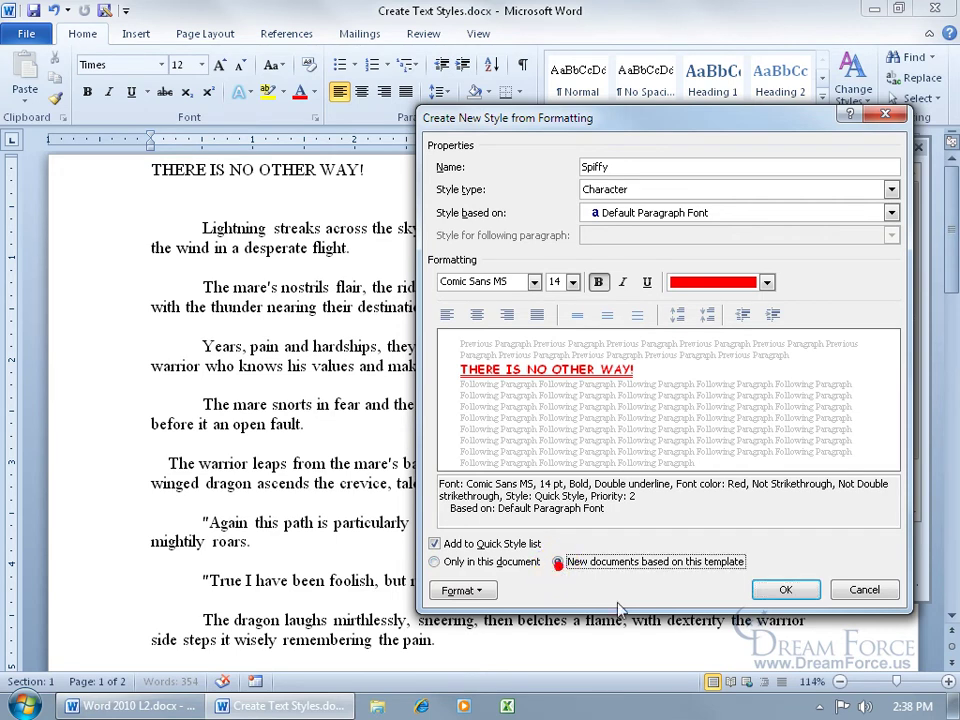
{"action": "left_click", "coordinate": [786, 589]}
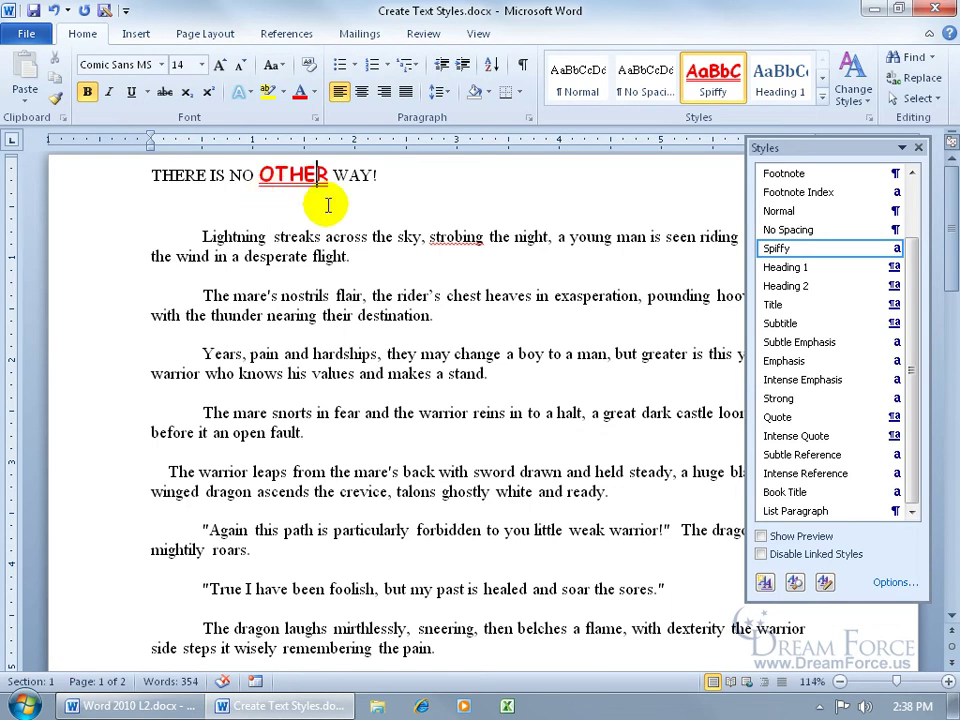
Step: Apply the Spiffy style to the word "rider's" in the second body paragraph and "change" in the third
{"action": "mouse_move", "coordinate": [808, 257]}
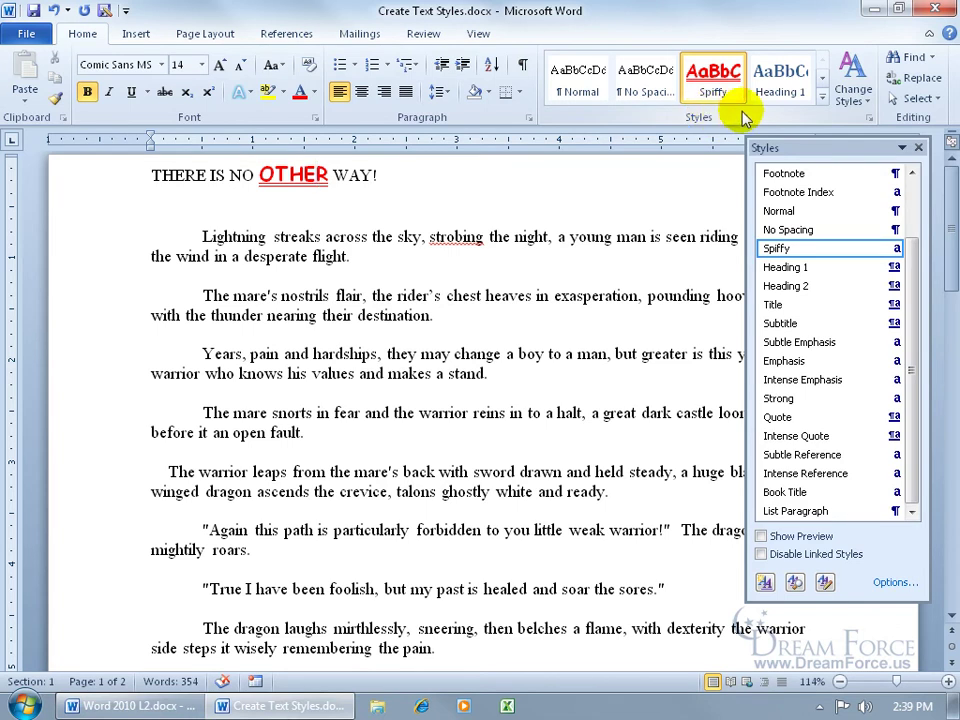
{"action": "left_click", "coordinate": [918, 147]}
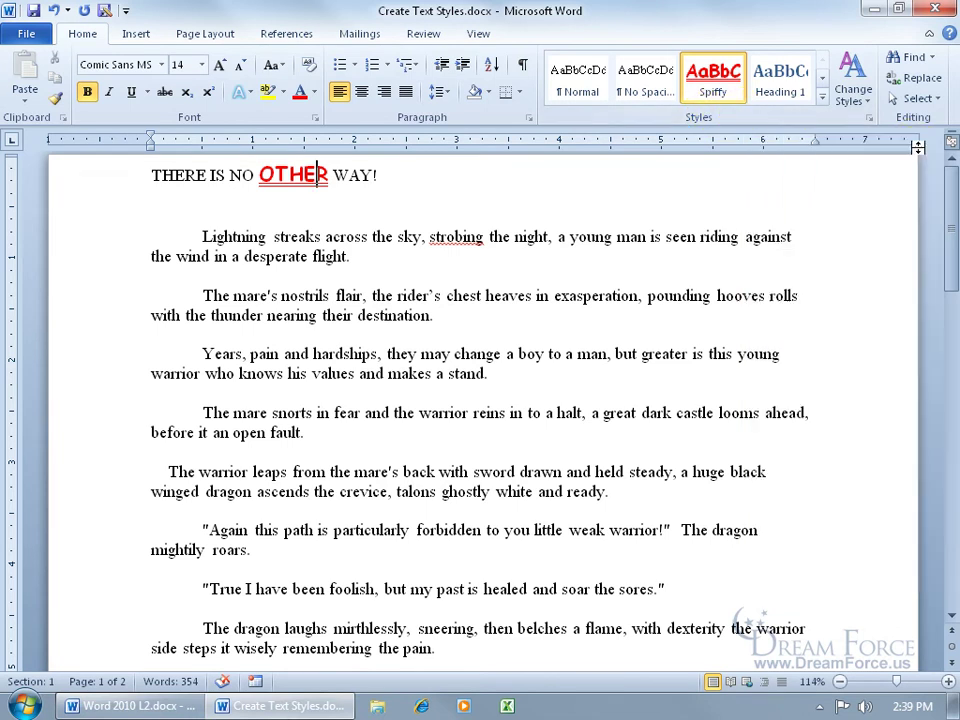
{"action": "left_click", "coordinate": [868, 118]}
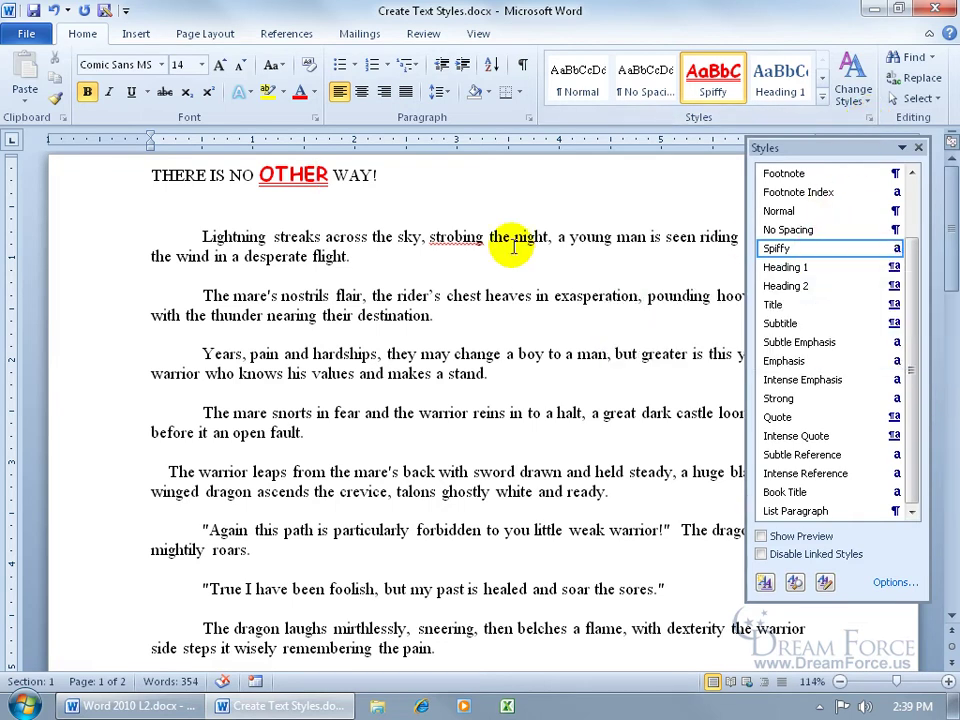
{"action": "left_click", "coordinate": [395, 295]}
{"action": "left_click_drag", "start_coordinate": [397, 295], "coordinate": [443, 295]}
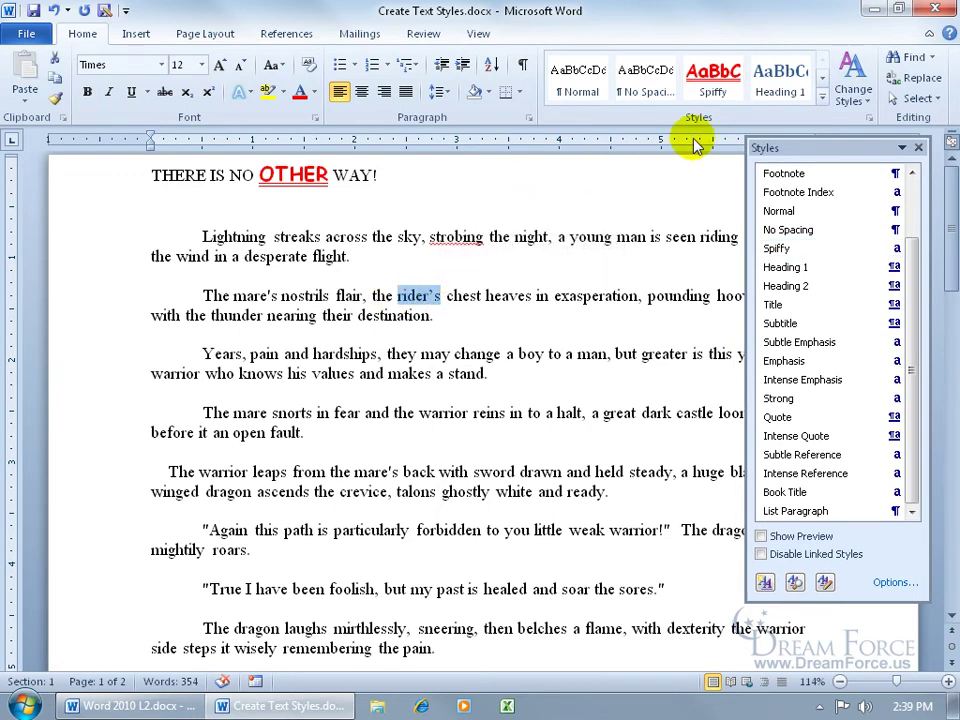
{"action": "mouse_move", "coordinate": [828, 236]}
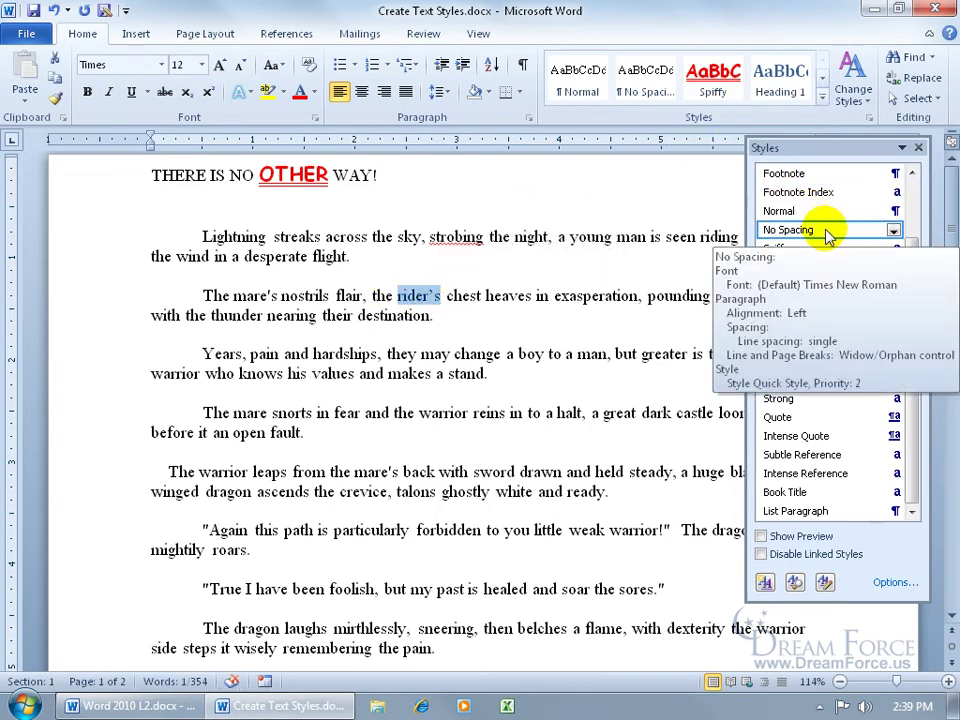
{"action": "left_click", "coordinate": [822, 250]}
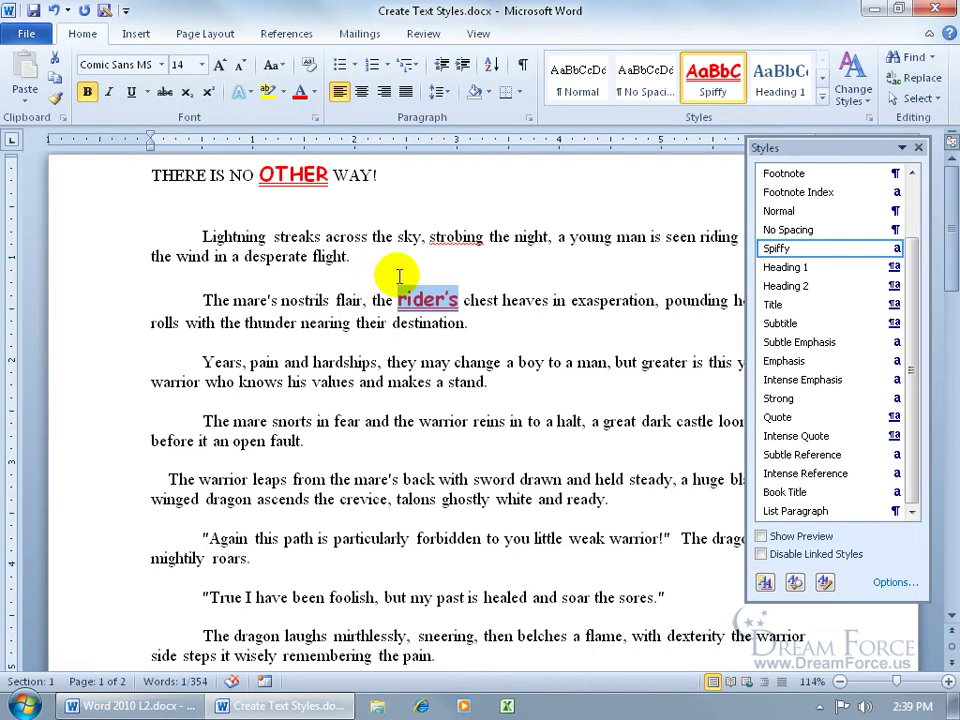
{"action": "double_click", "coordinate": [480, 364]}
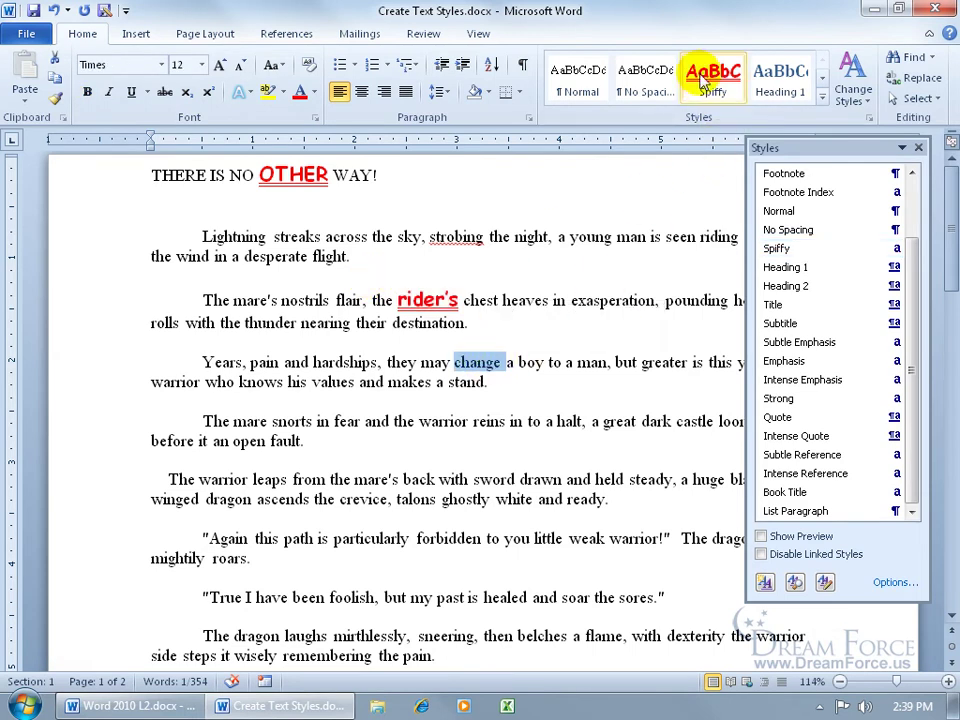
{"action": "left_click", "coordinate": [725, 65]}
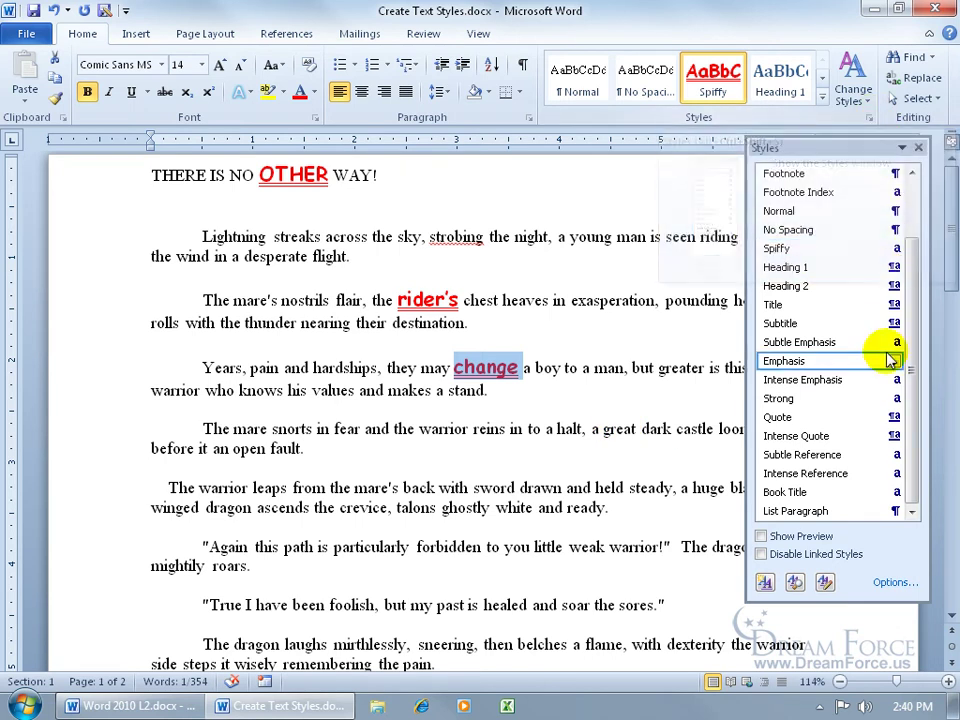
Step: Look at the Spiffy style's modification settings through Manage Styles and its quick style entry without changing anything, and close the styles list
{"action": "left_click", "coordinate": [824, 582]}
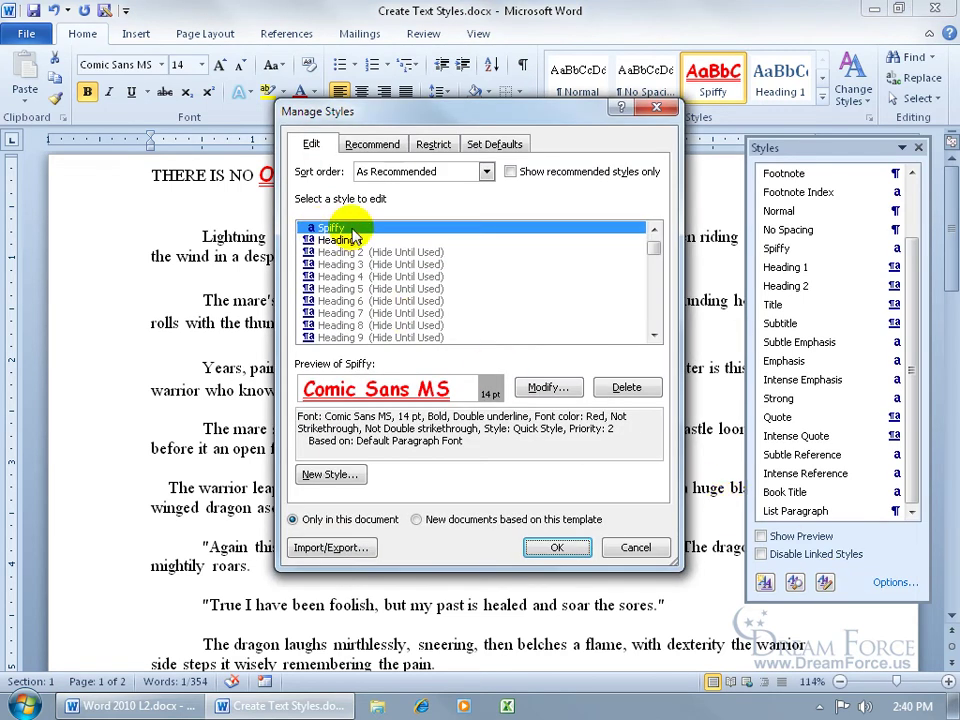
{"action": "left_click", "coordinate": [546, 387]}
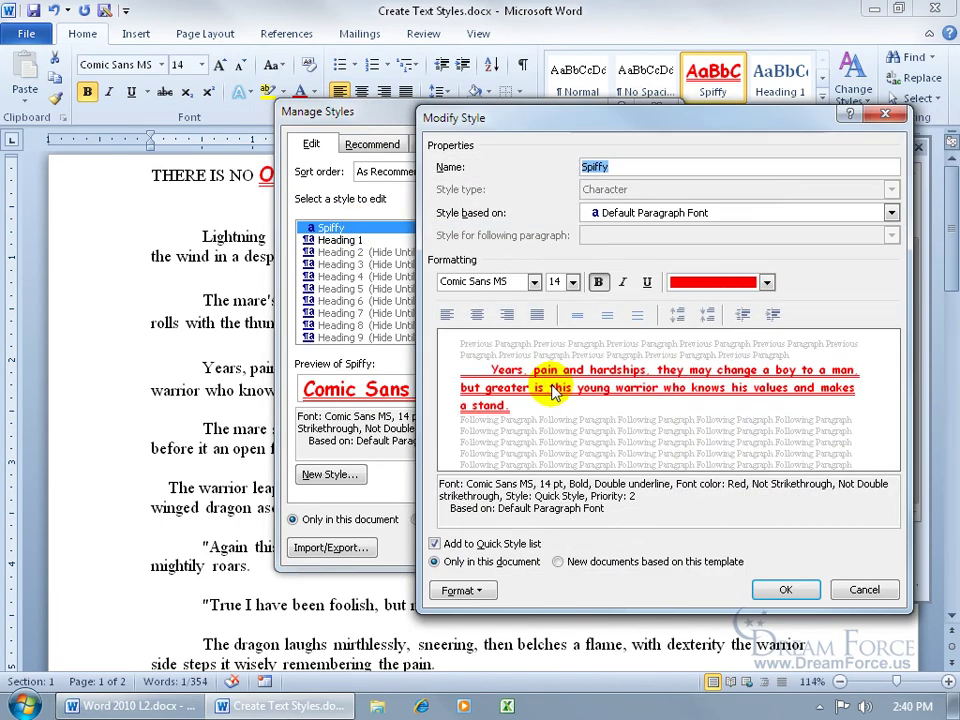
{"action": "left_click", "coordinate": [866, 590]}
{"action": "left_click", "coordinate": [626, 556]}
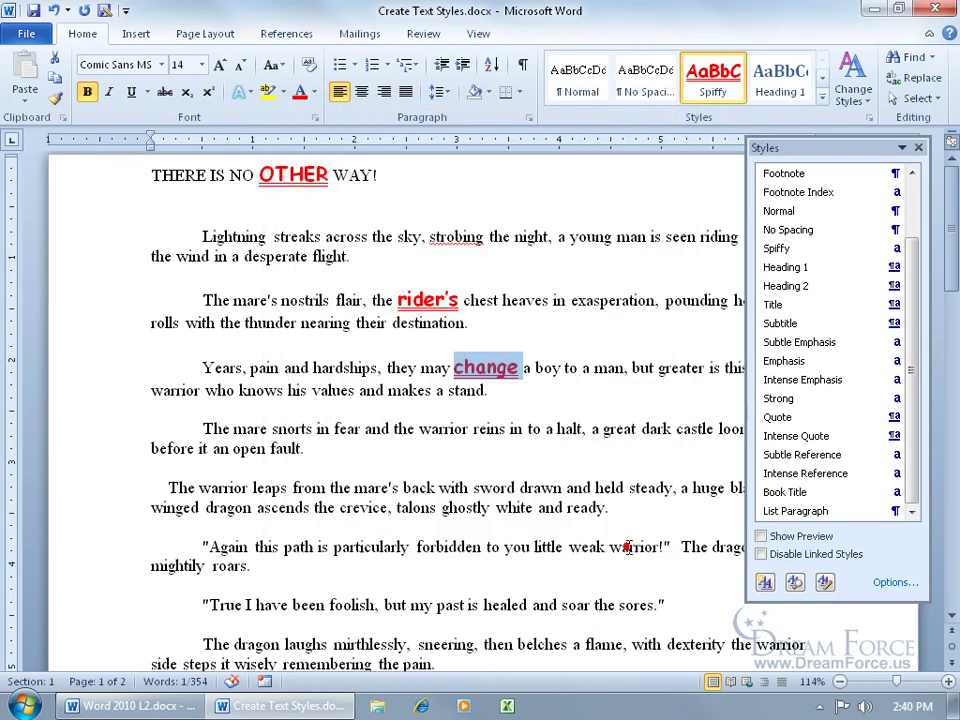
{"action": "right_click", "coordinate": [712, 85]}
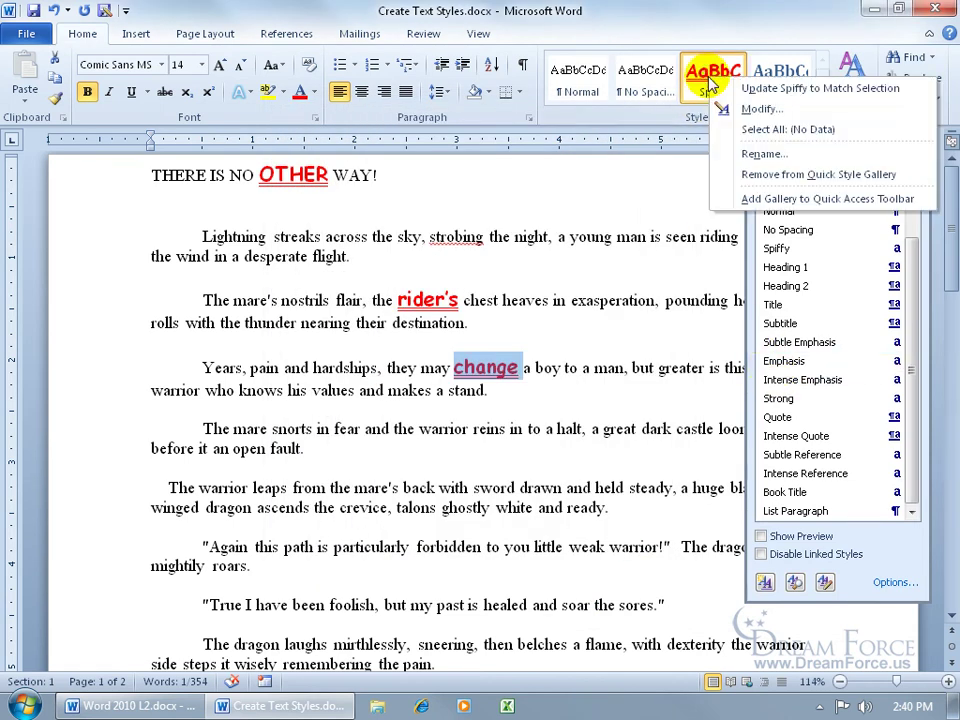
{"action": "left_click", "coordinate": [761, 109]}
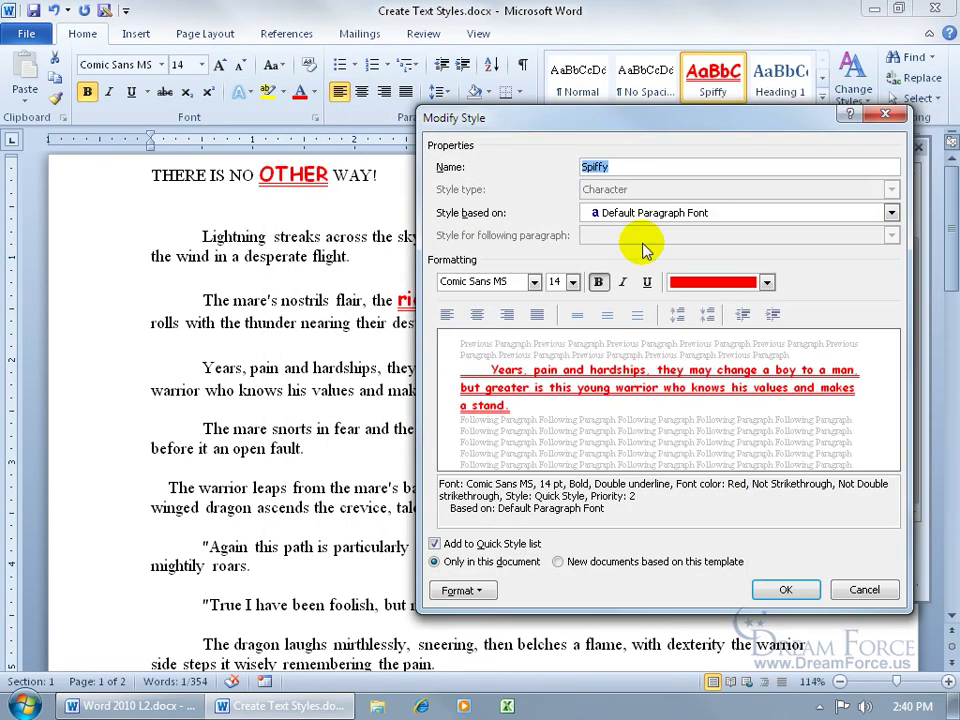
{"action": "left_click", "coordinate": [862, 588]}
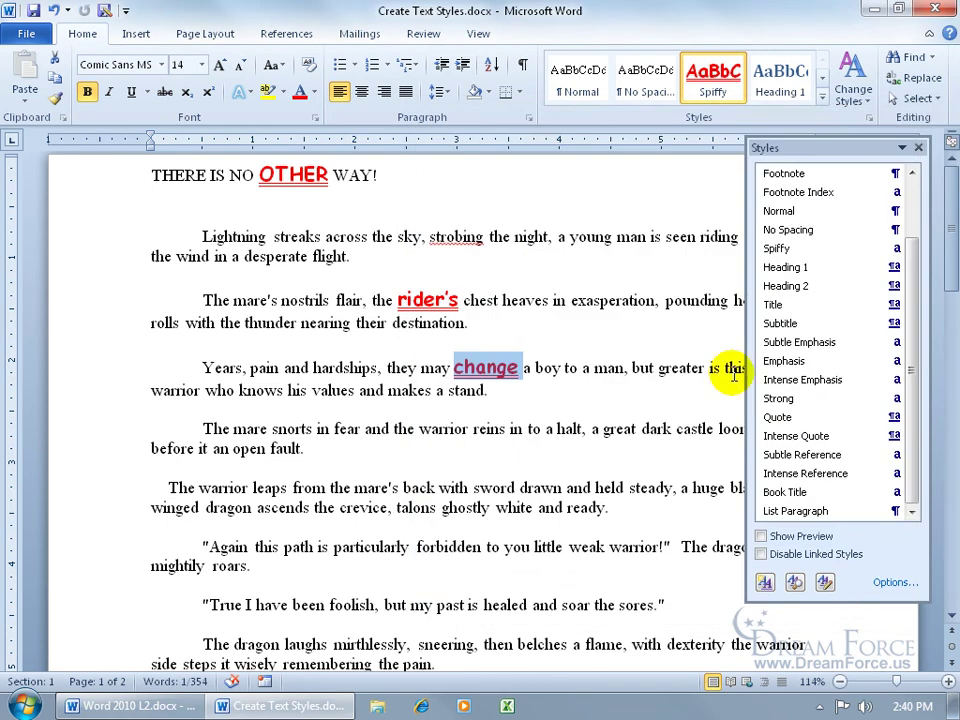
{"action": "left_click", "coordinate": [918, 147]}
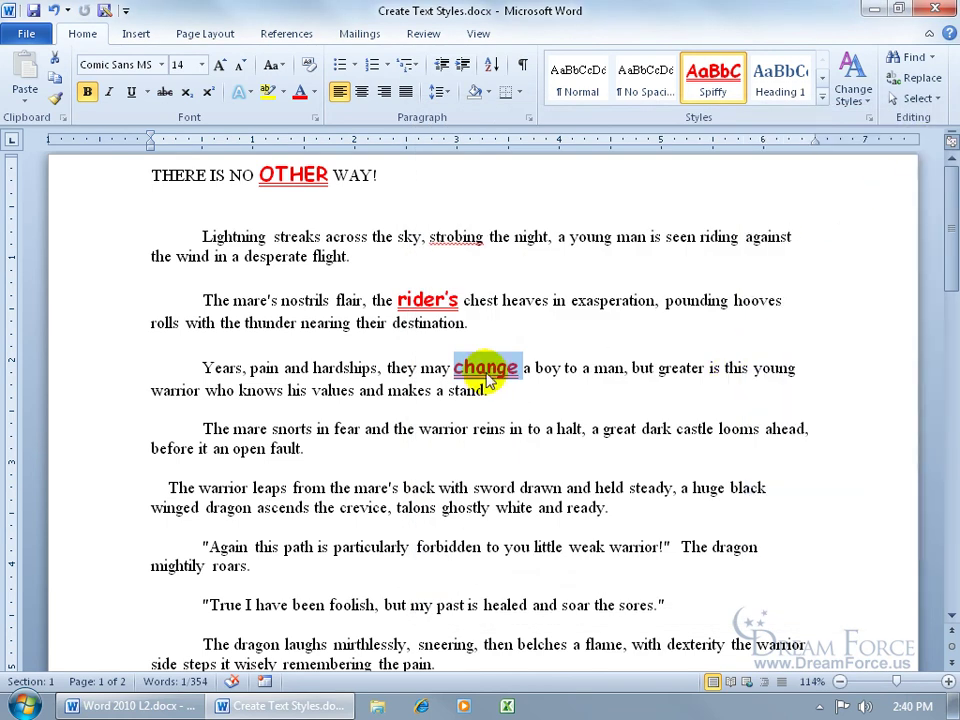
Step: Format the word "change" in the third body paragraph as italic with a dark red font color
{"action": "left_click", "coordinate": [457, 368]}
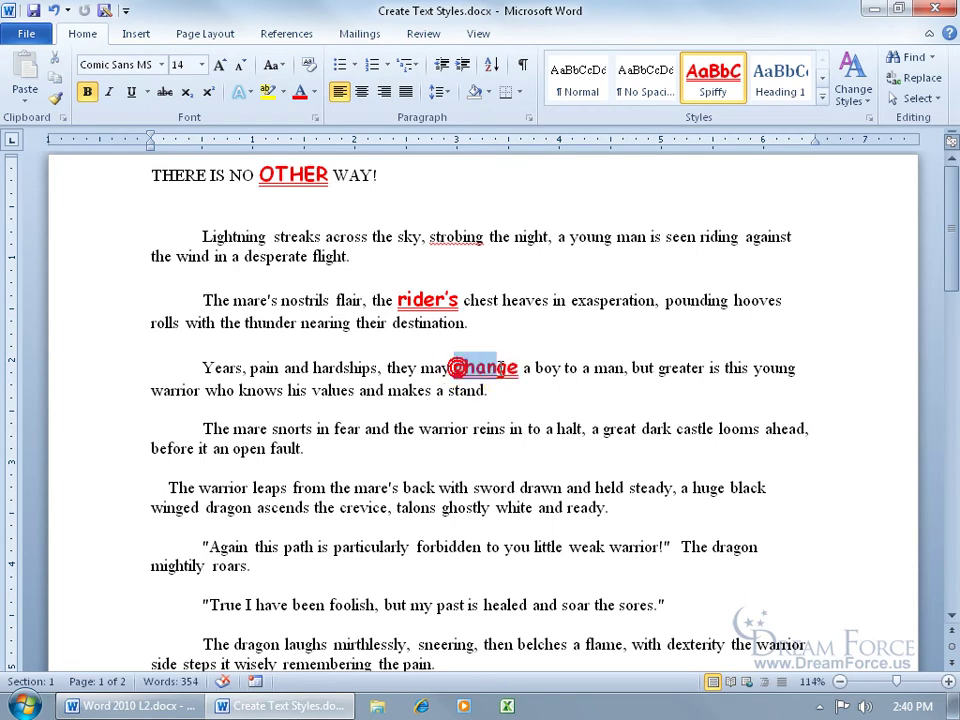
{"action": "double_click", "coordinate": [457, 368]}
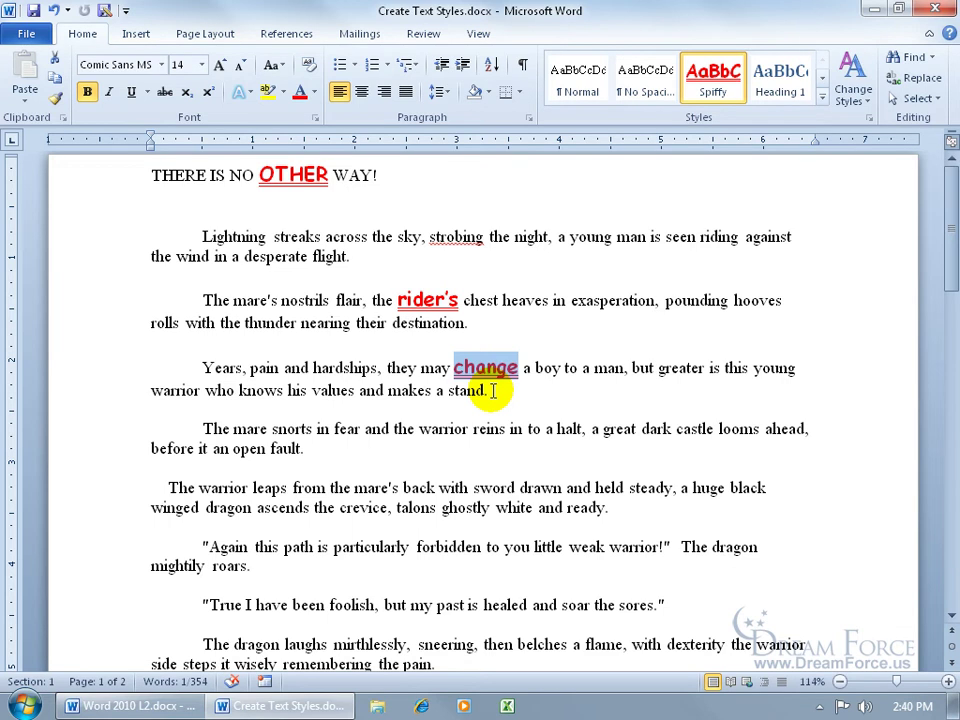
{"action": "left_click", "coordinate": [110, 92]}
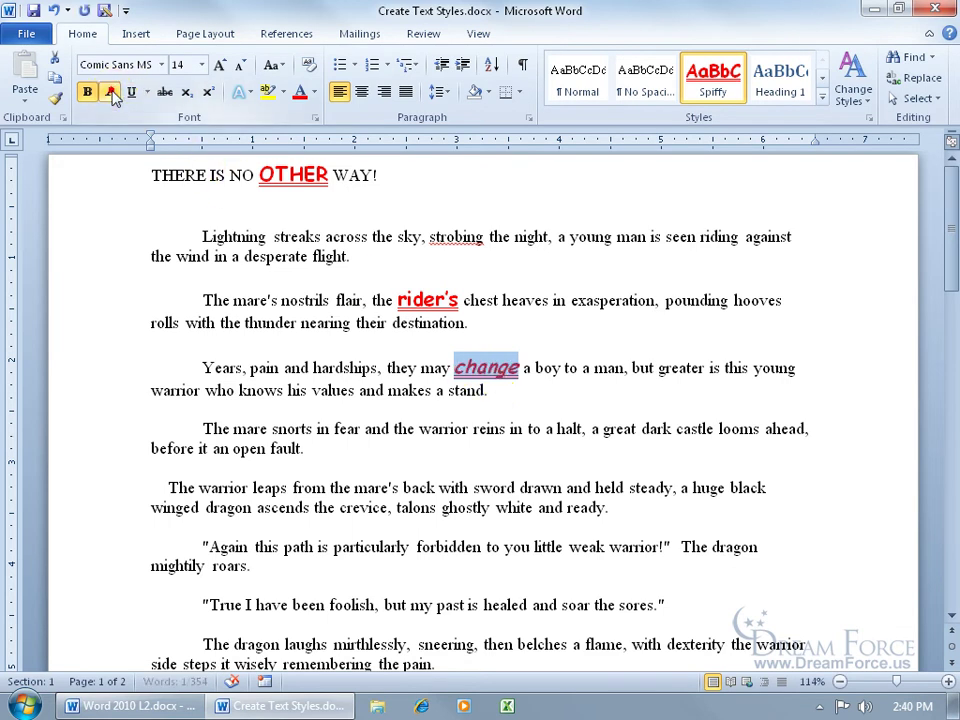
{"action": "left_click", "coordinate": [313, 92]}
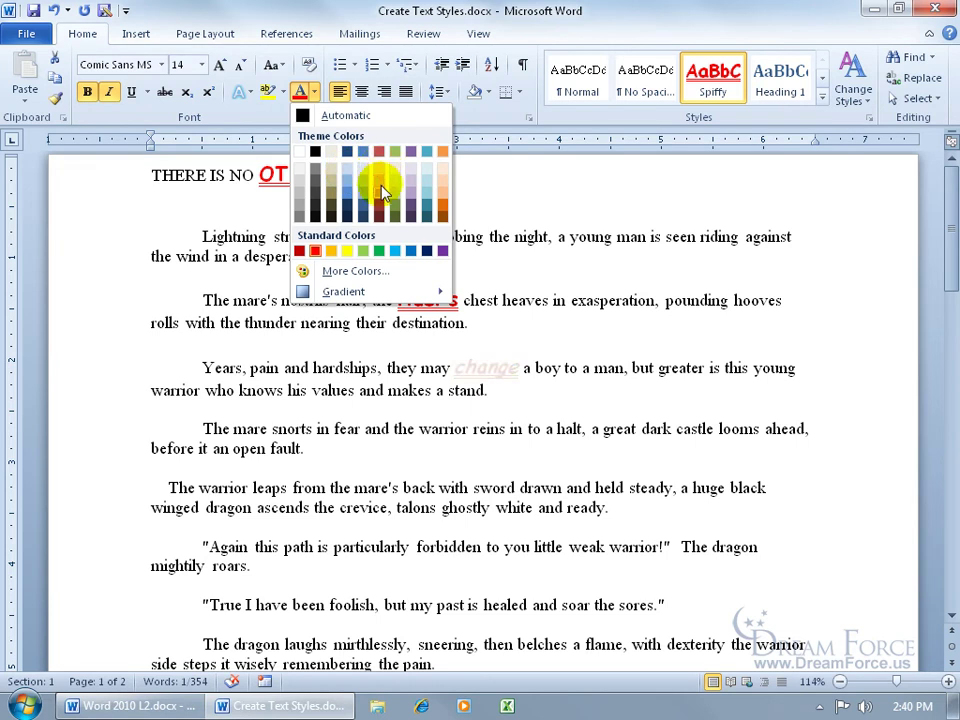
{"action": "left_click", "coordinate": [474, 343]}
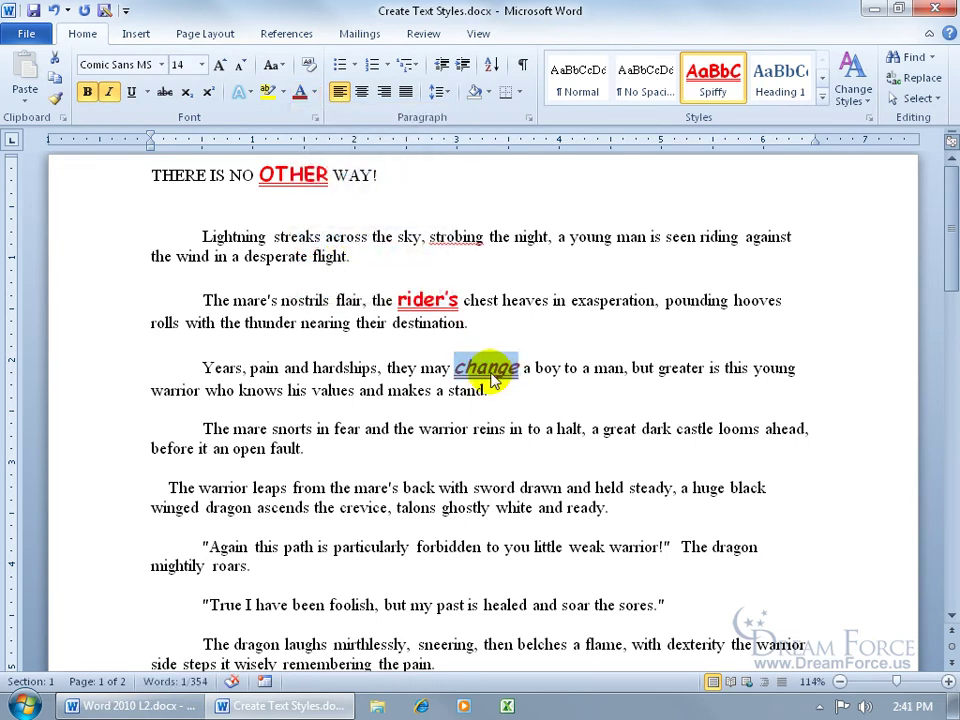
Step: Update the Spiffy style to match the formatting of "change" and check the word "rider's"
{"action": "right_click", "coordinate": [716, 88]}
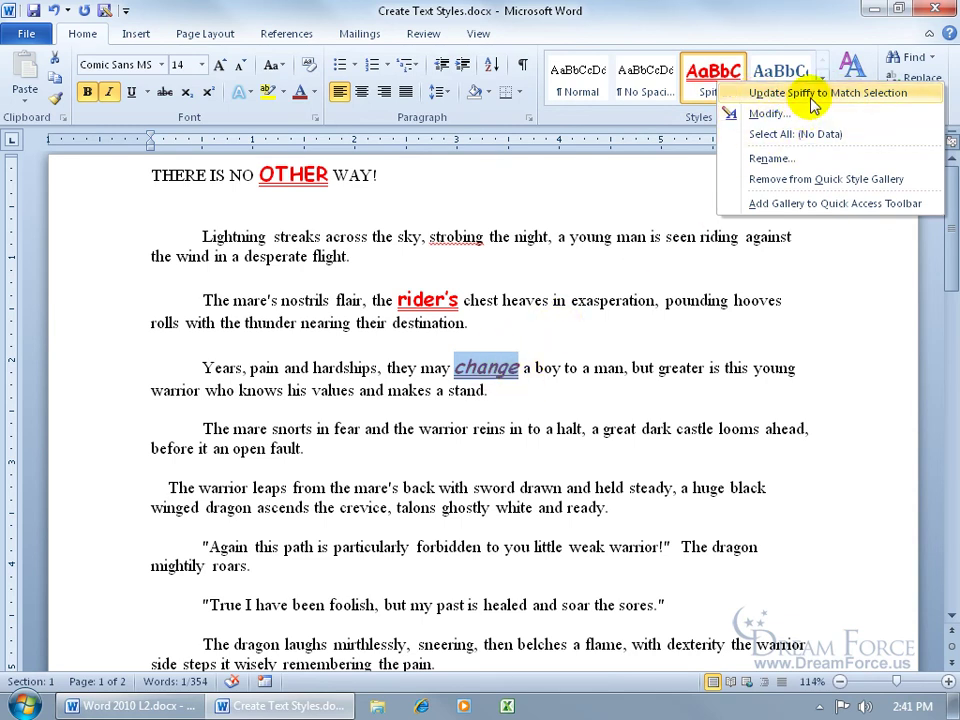
{"action": "left_click", "coordinate": [770, 92]}
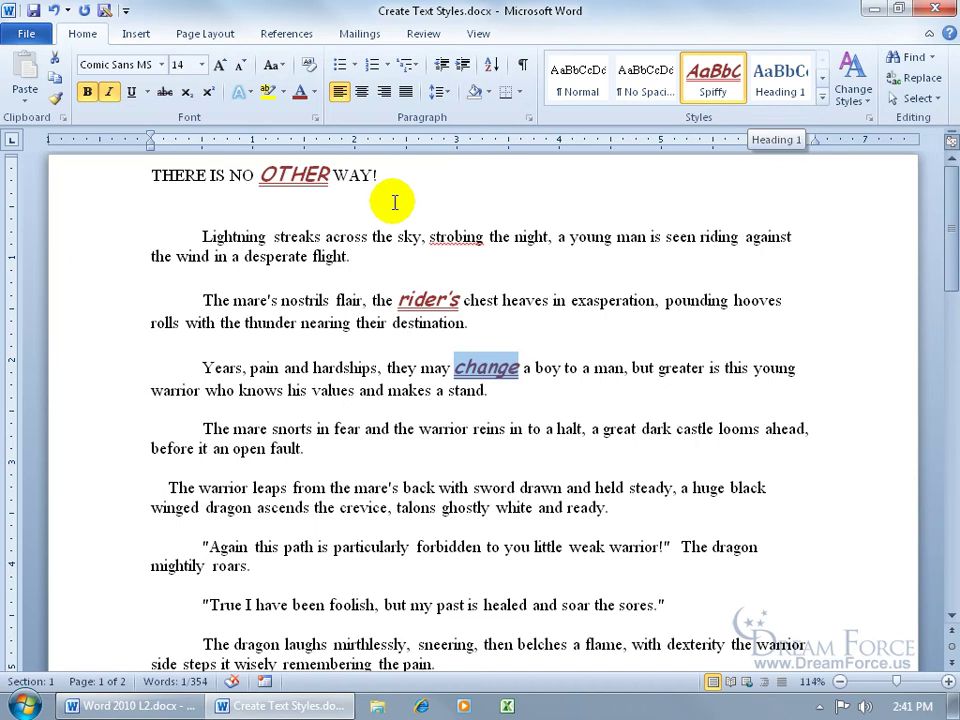
{"action": "double_click", "coordinate": [420, 300]}
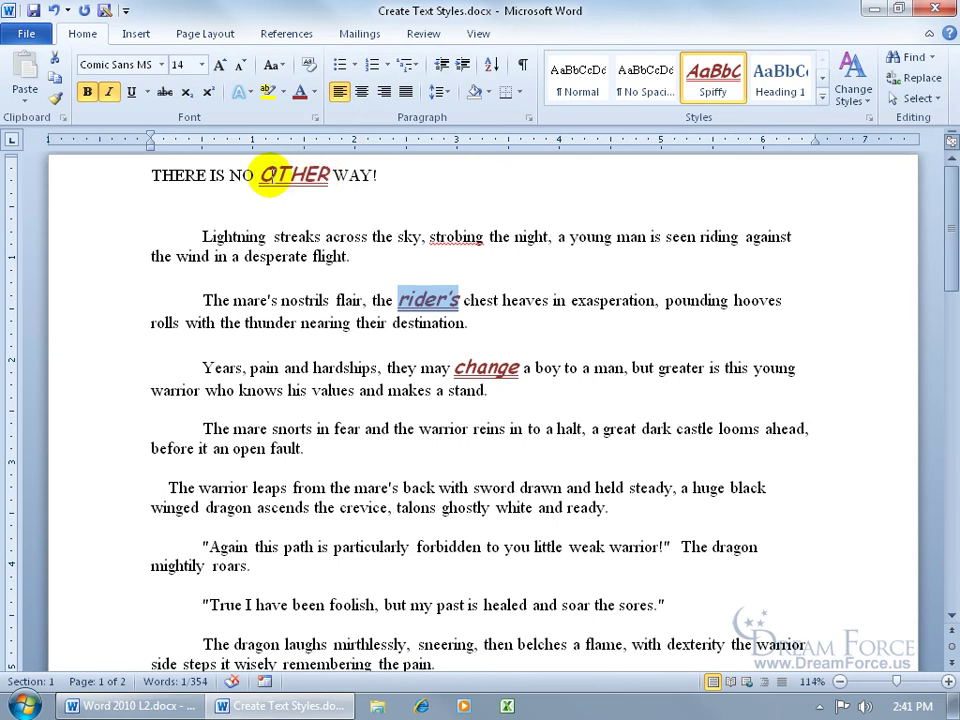
Step: Reapply the Spiffy style to the word "OTHER" in the title line
{"action": "double_click", "coordinate": [271, 177]}
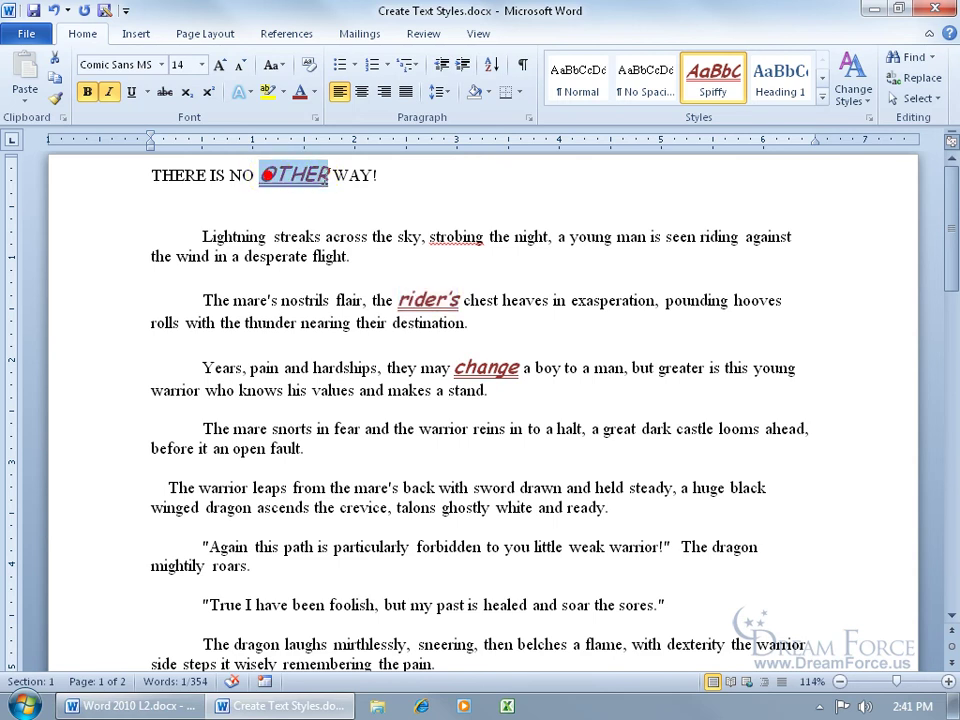
{"action": "left_click", "coordinate": [716, 100]}
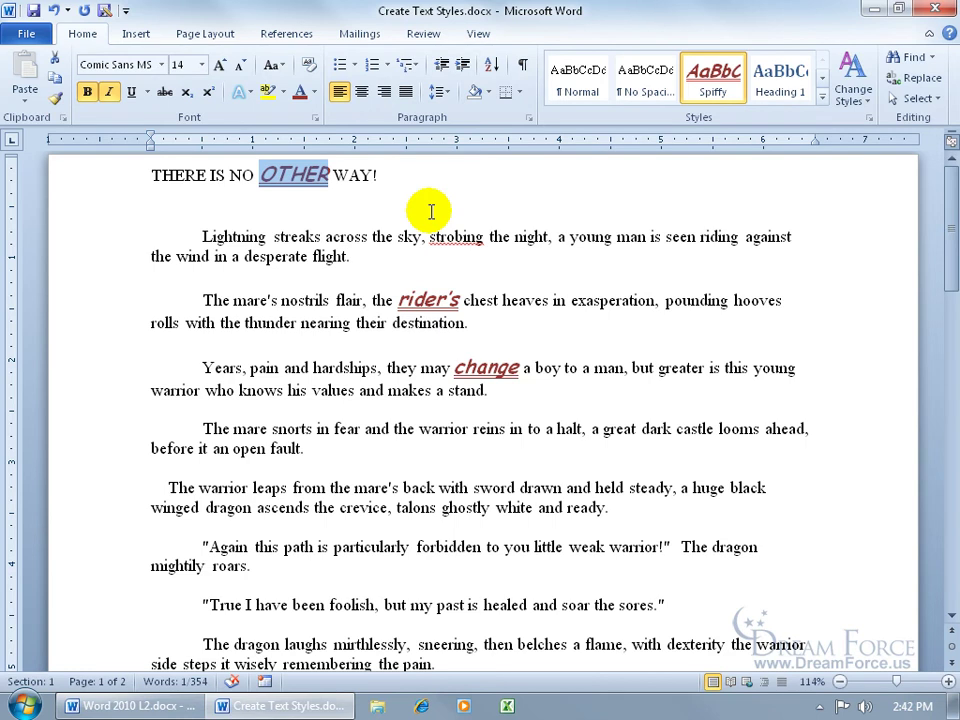
Step: Create a new blank document to check that the Spiffy style is available there
{"action": "left_click", "coordinate": [26, 35]}
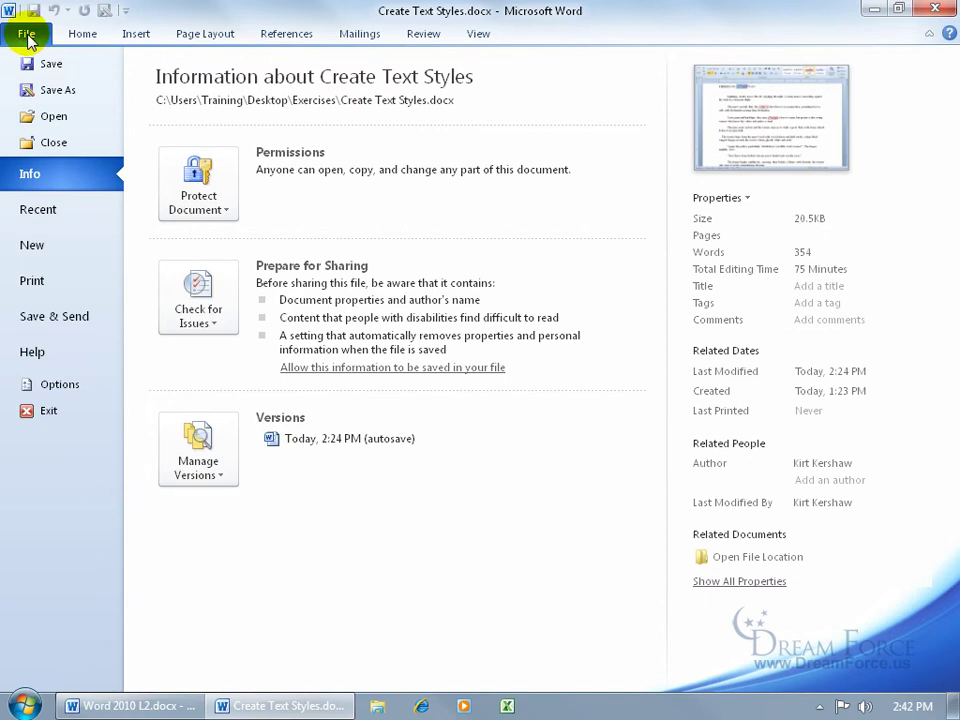
{"action": "left_click", "coordinate": [48, 242]}
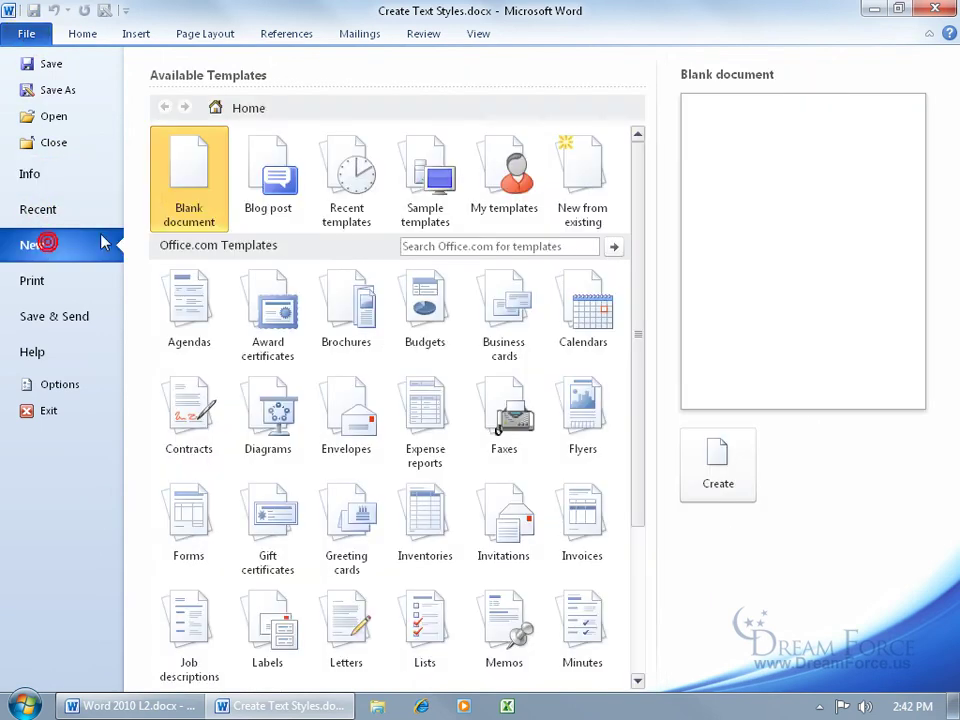
{"action": "double_click", "coordinate": [194, 174]}
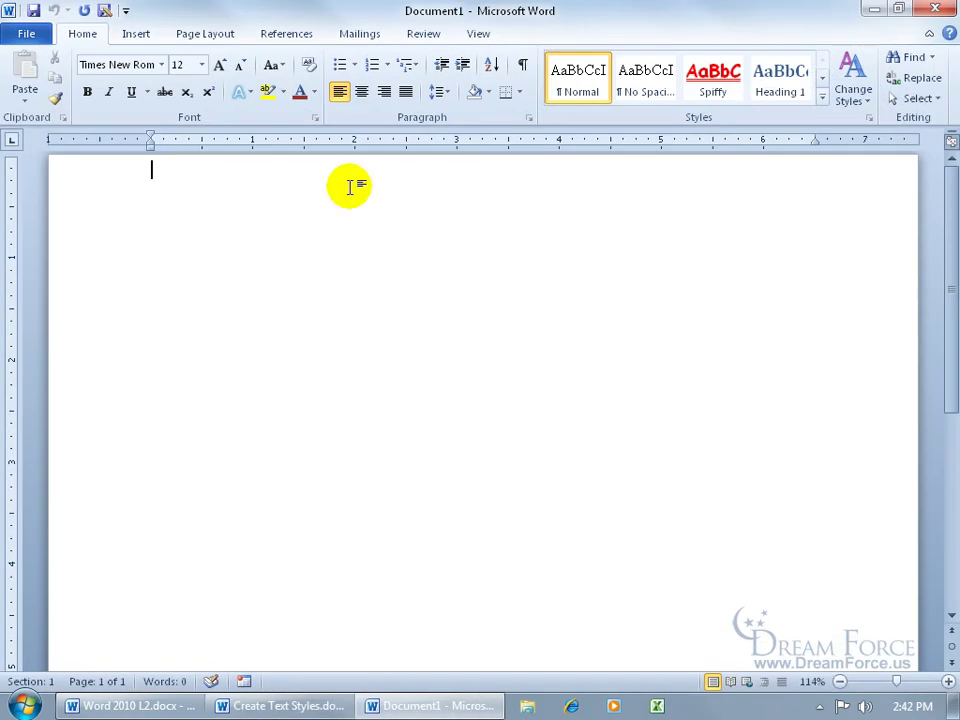
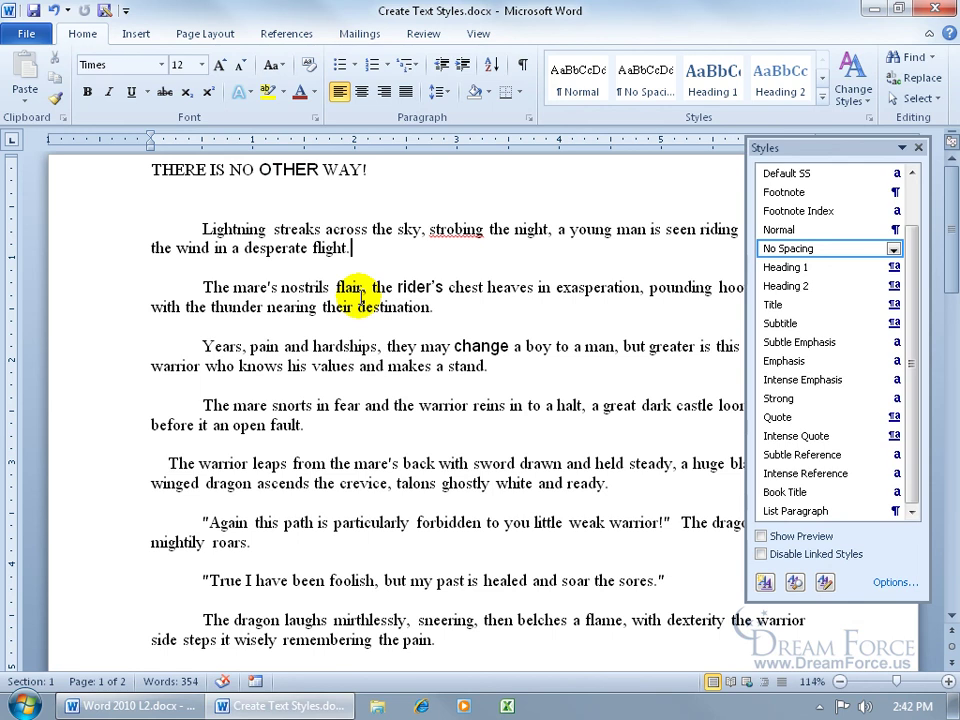
Step: Check the font of the word "change" in the third body paragraph of Create Text Styles.docx, and deselect it
{"action": "double_click", "coordinate": [457, 346]}
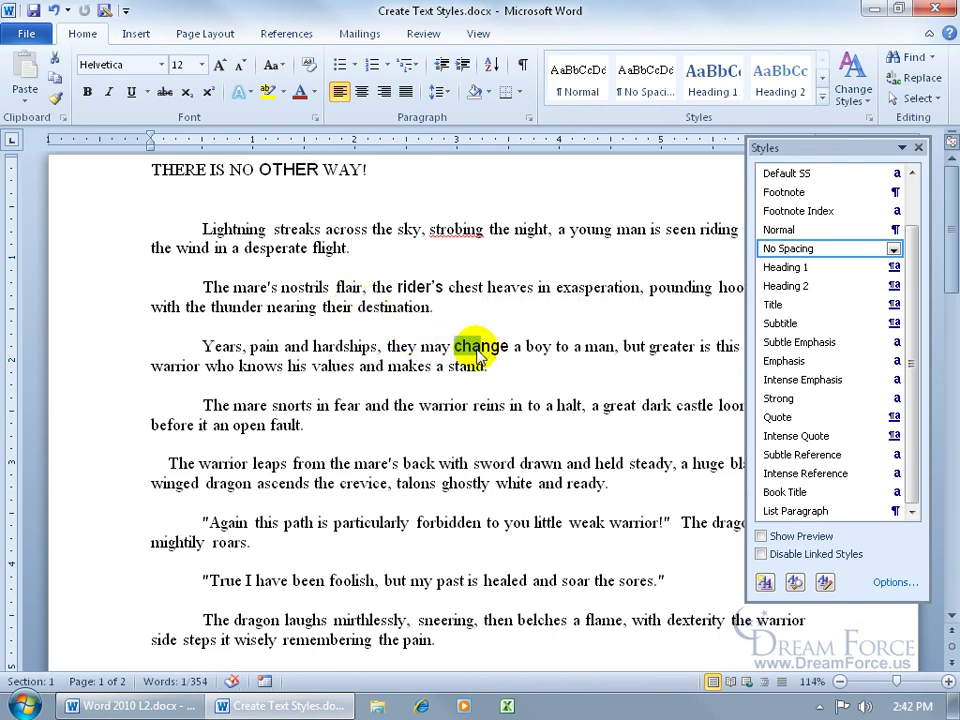
{"action": "left_click", "coordinate": [460, 347]}
{"action": "double_click", "coordinate": [460, 347]}
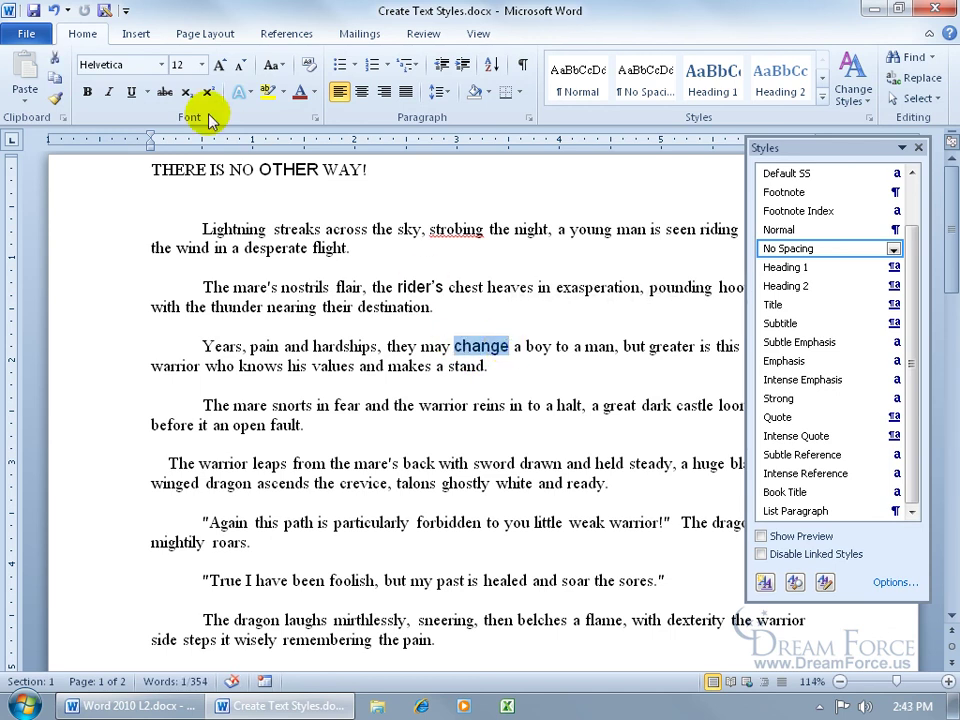
{"action": "left_click", "coordinate": [388, 288]}
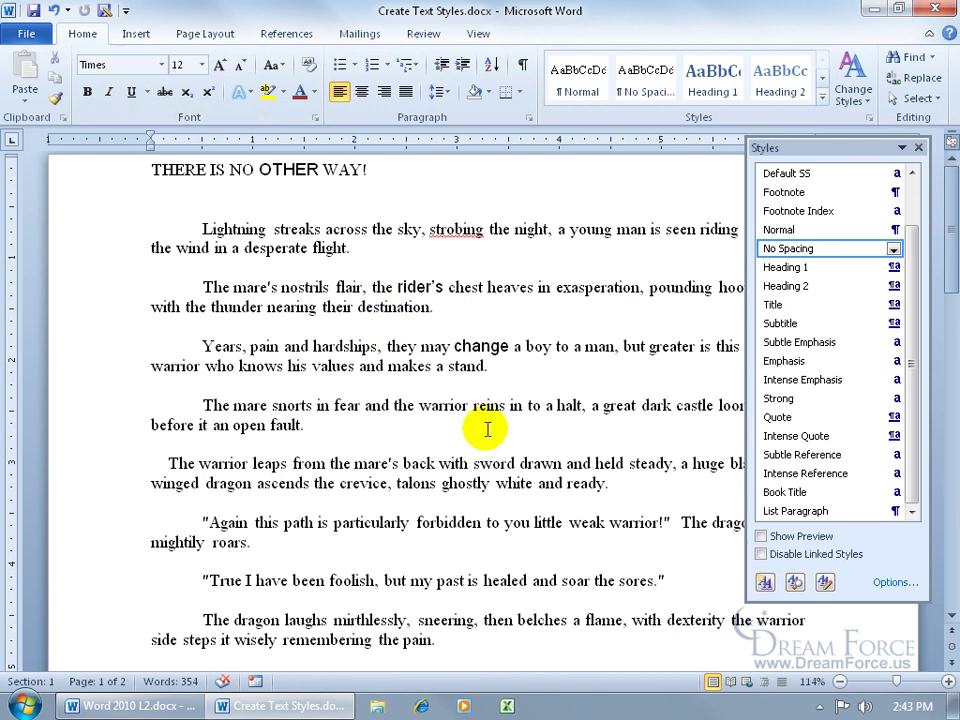
Step: Set the font of "may change" in the third body paragraph to Times New Roman and check the font at "hardships"
{"action": "left_click", "coordinate": [510, 347]}
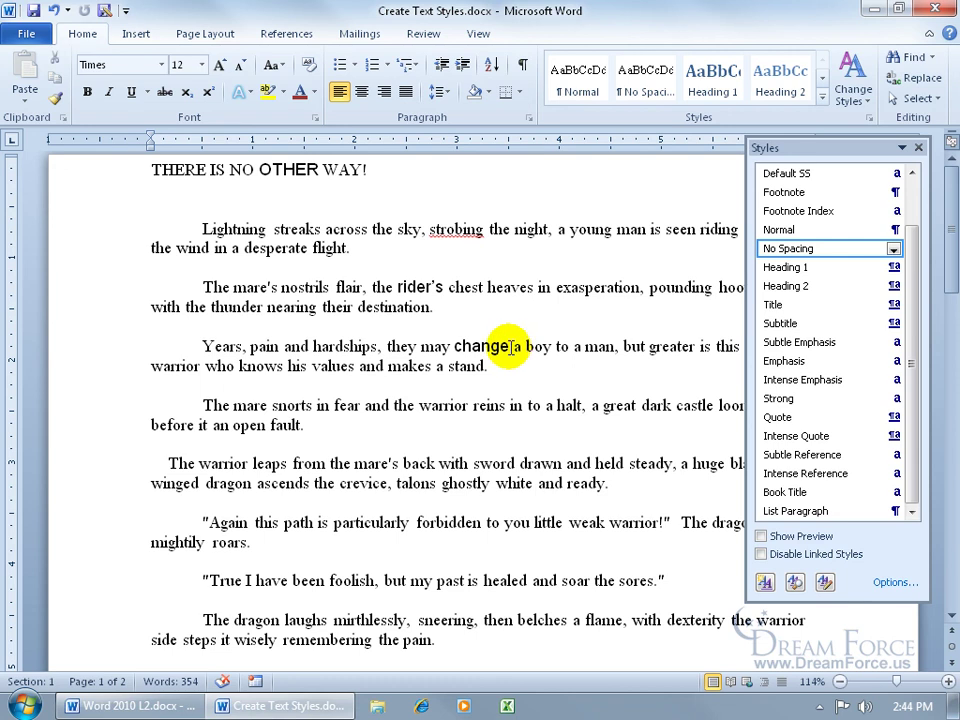
{"action": "left_click_drag", "start_coordinate": [421, 347], "coordinate": [507, 350]}
{"action": "left_click", "coordinate": [531, 292]}
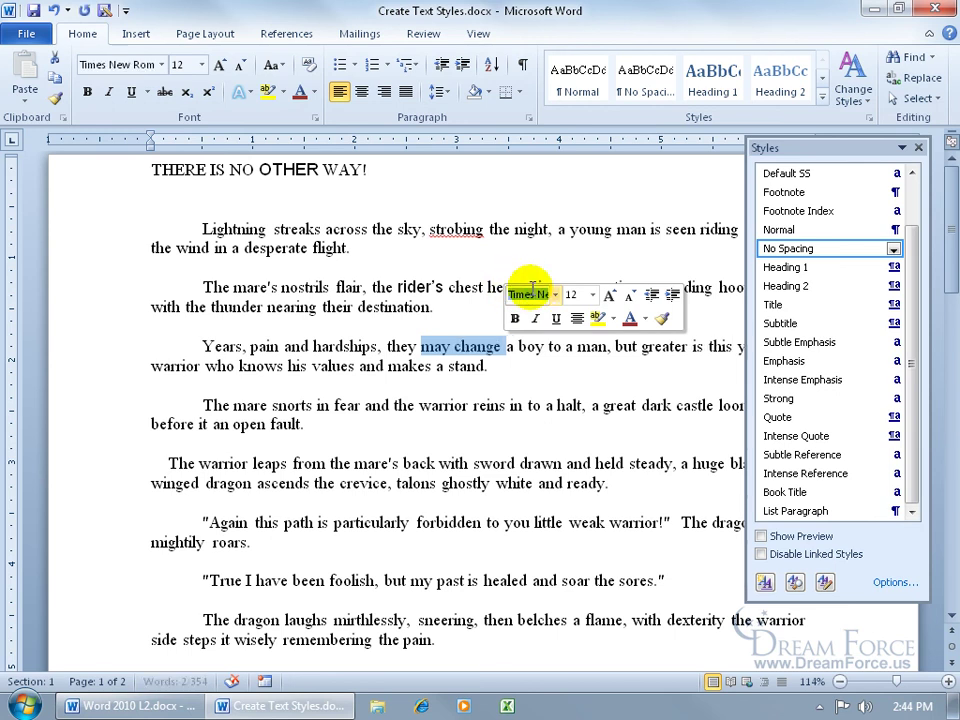
{"action": "left_click", "coordinate": [486, 349]}
{"action": "left_click", "coordinate": [343, 347]}
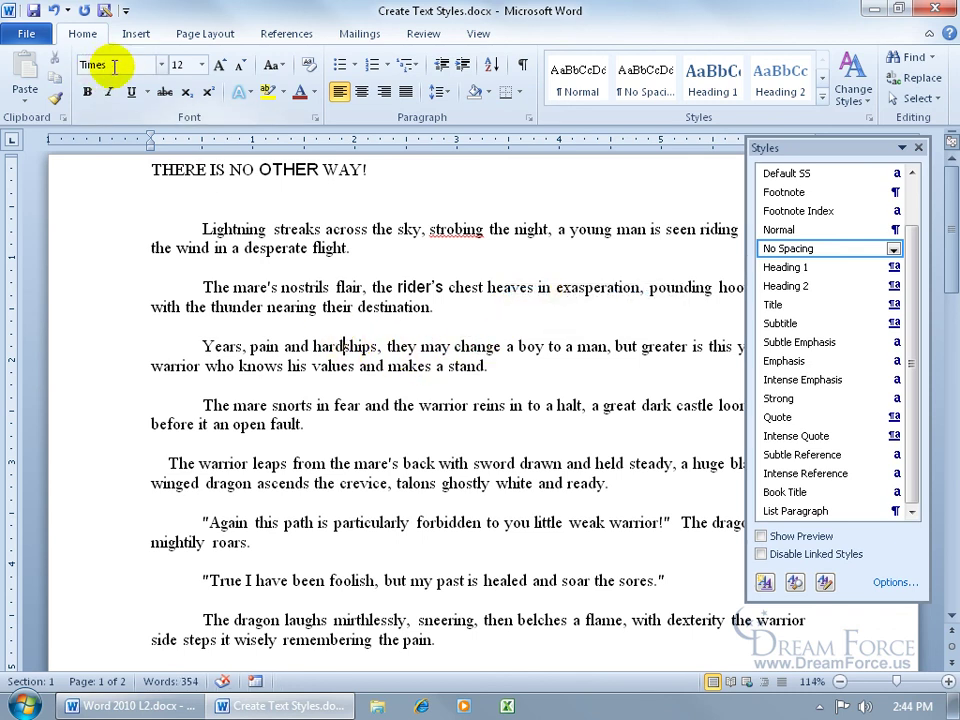